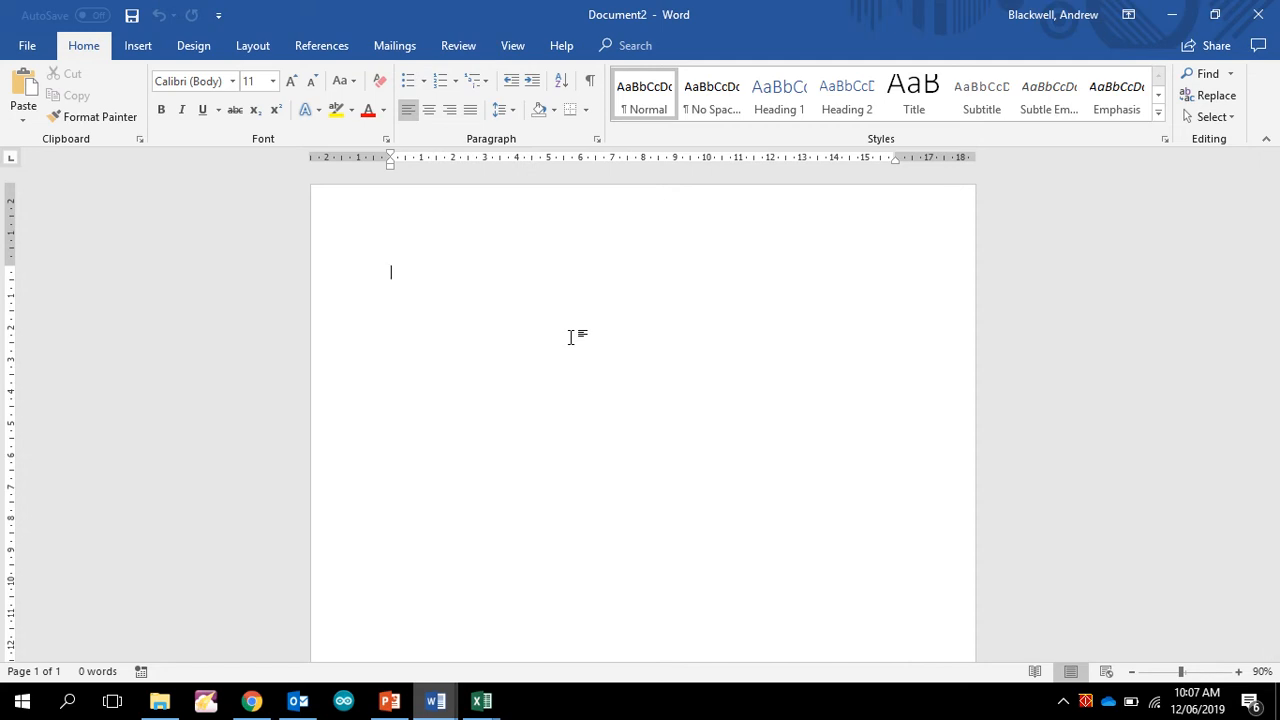
Step: Start the step-by-step mail merge wizard, choose Letters as the document type and continue to the starting document stage
left_click(398, 46)
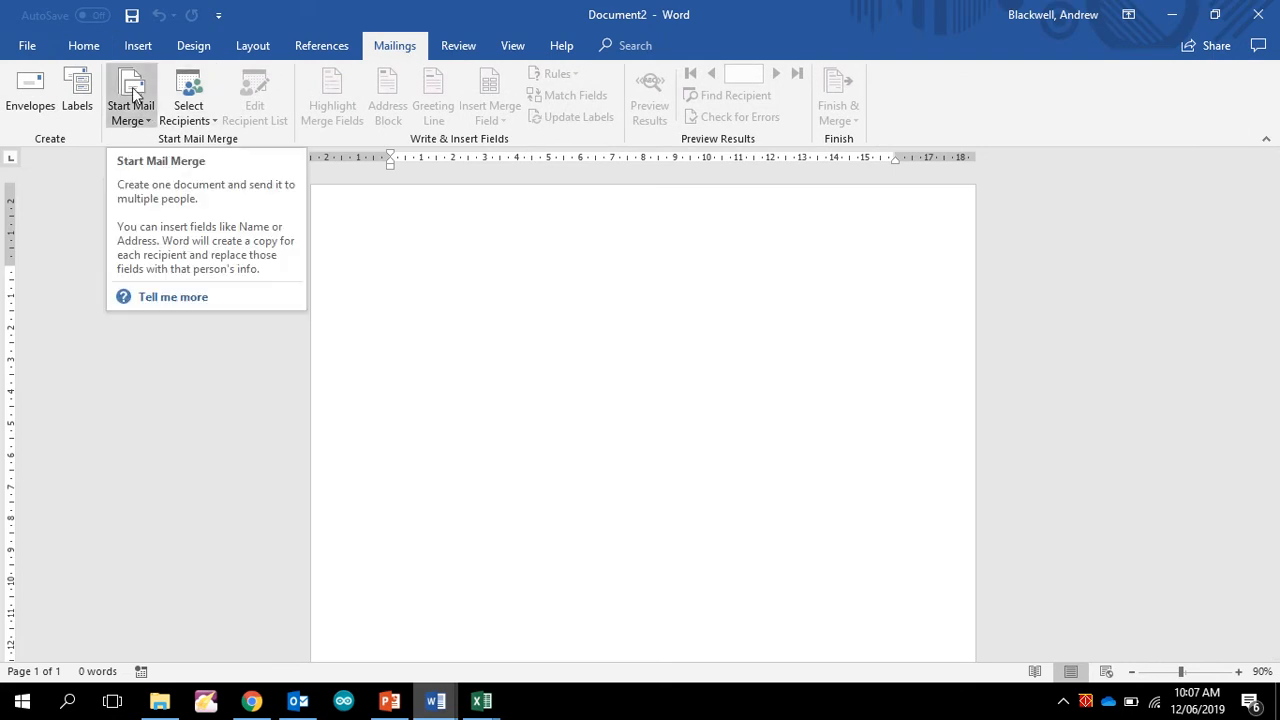
left_click(147, 120)
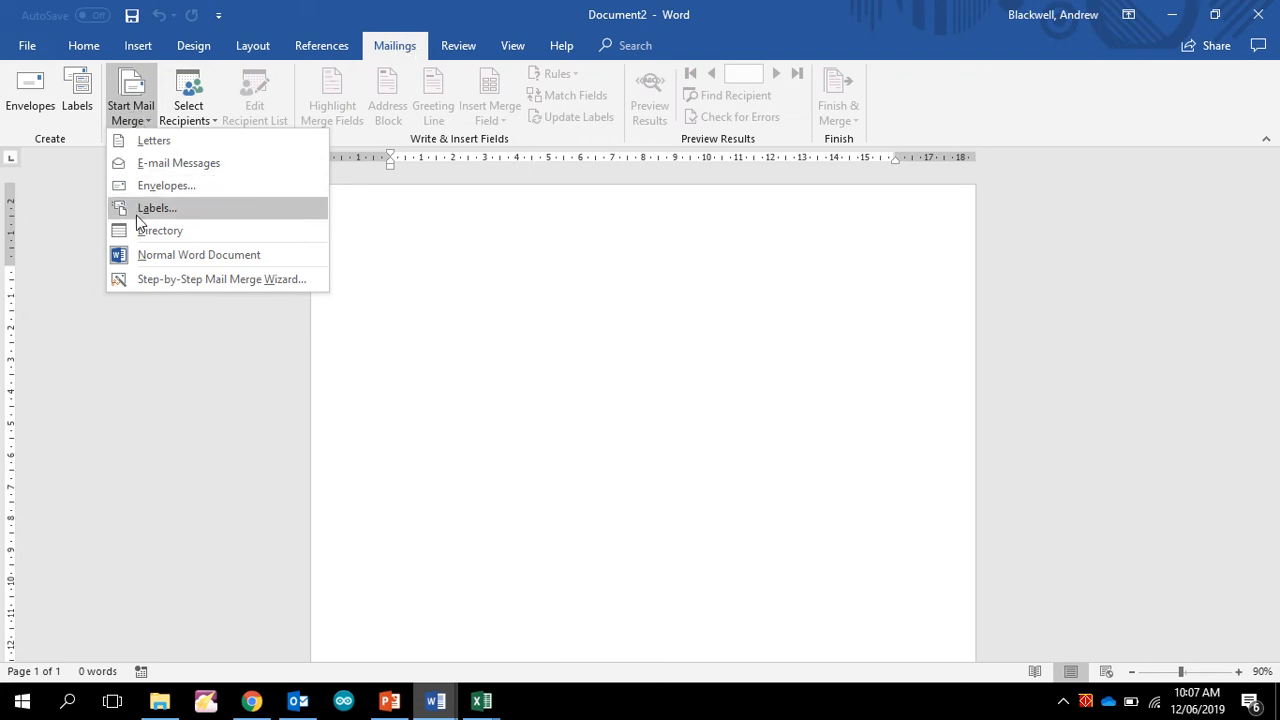
left_click(177, 279)
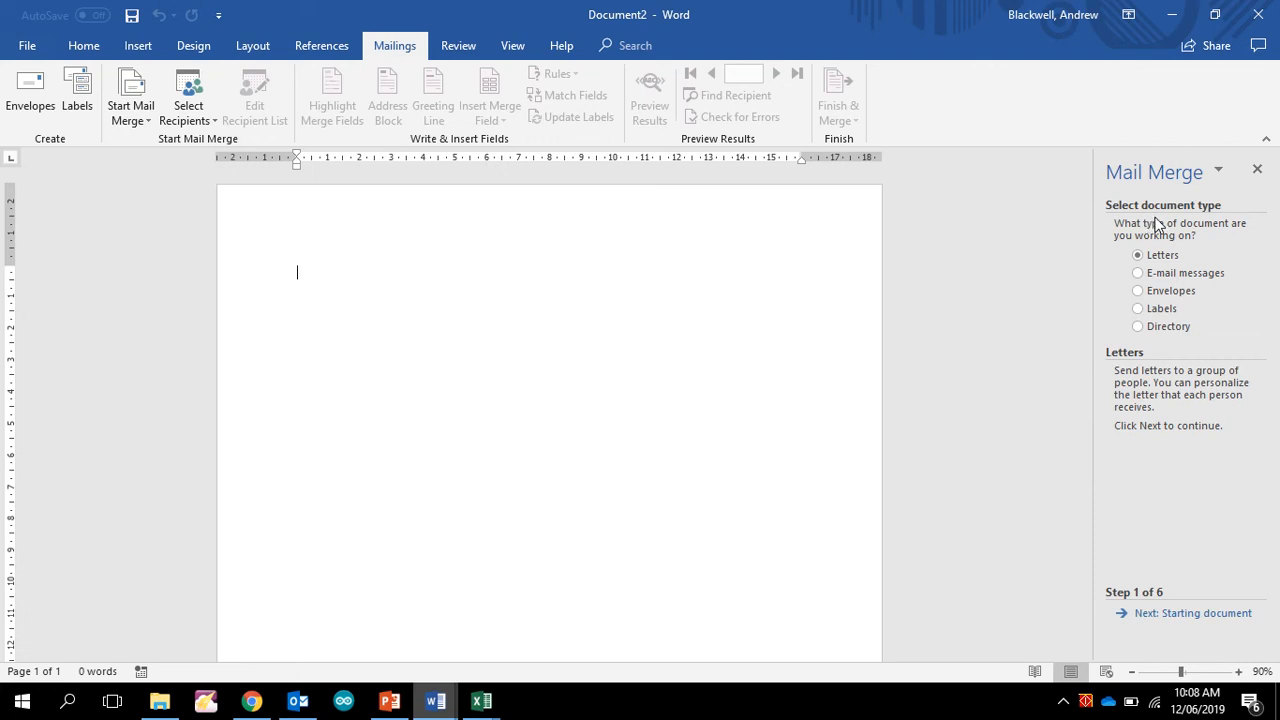
left_click(1176, 300)
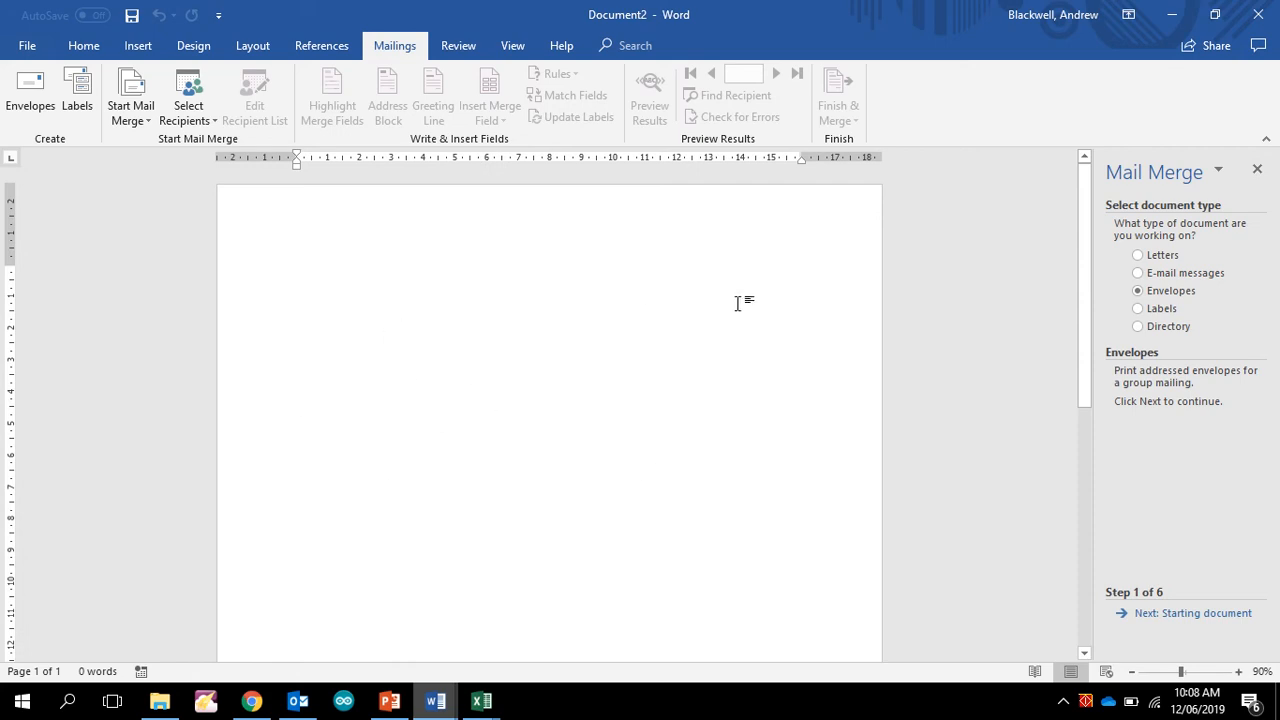
left_click(1140, 310)
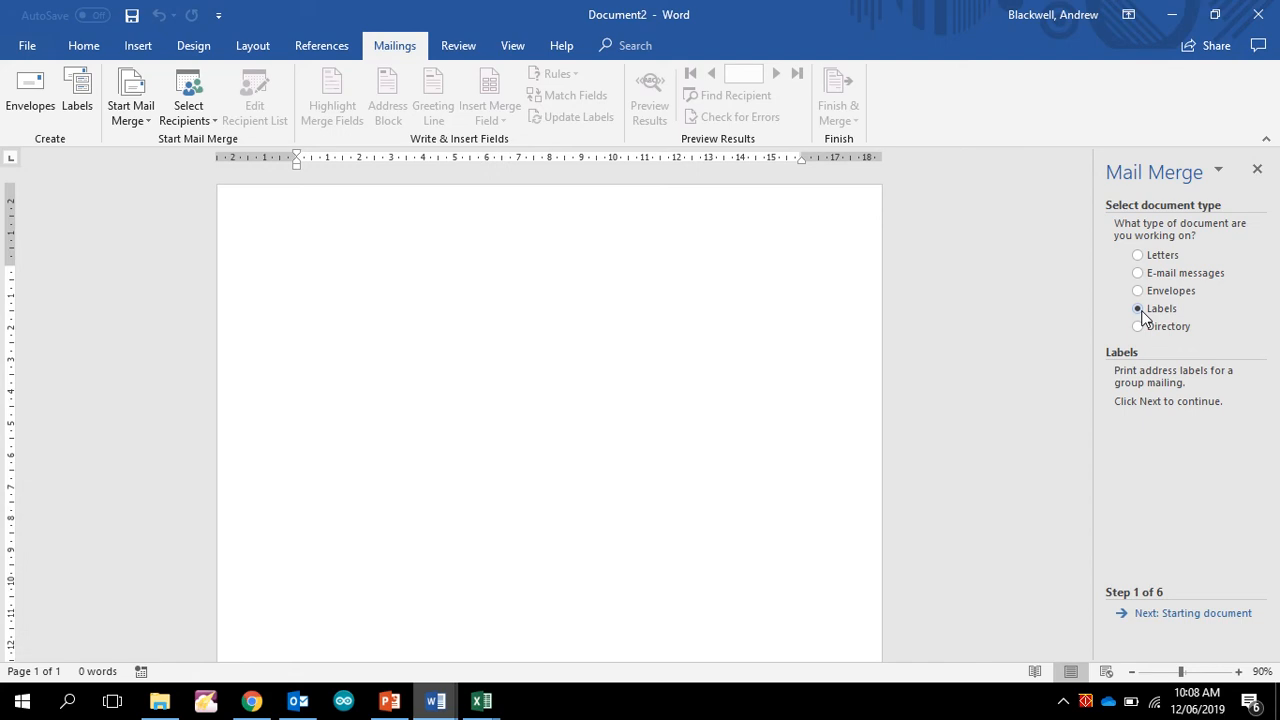
left_click(1137, 255)
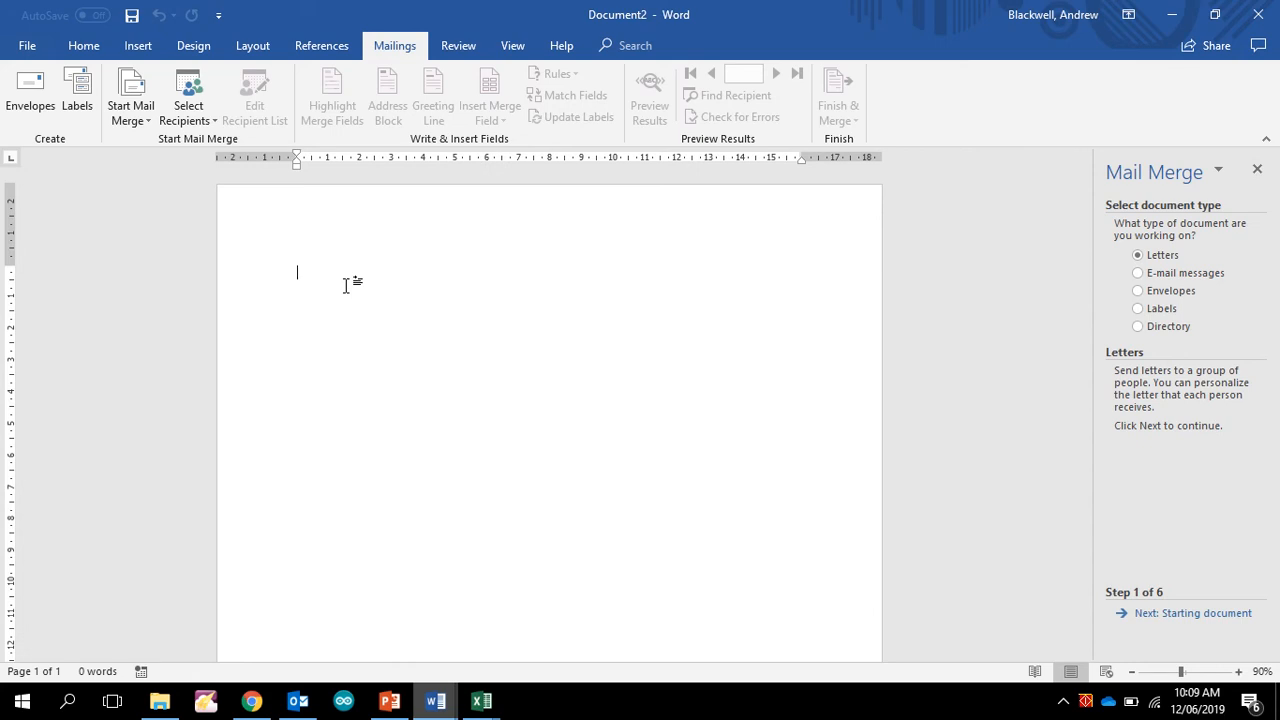
left_click(1210, 614)
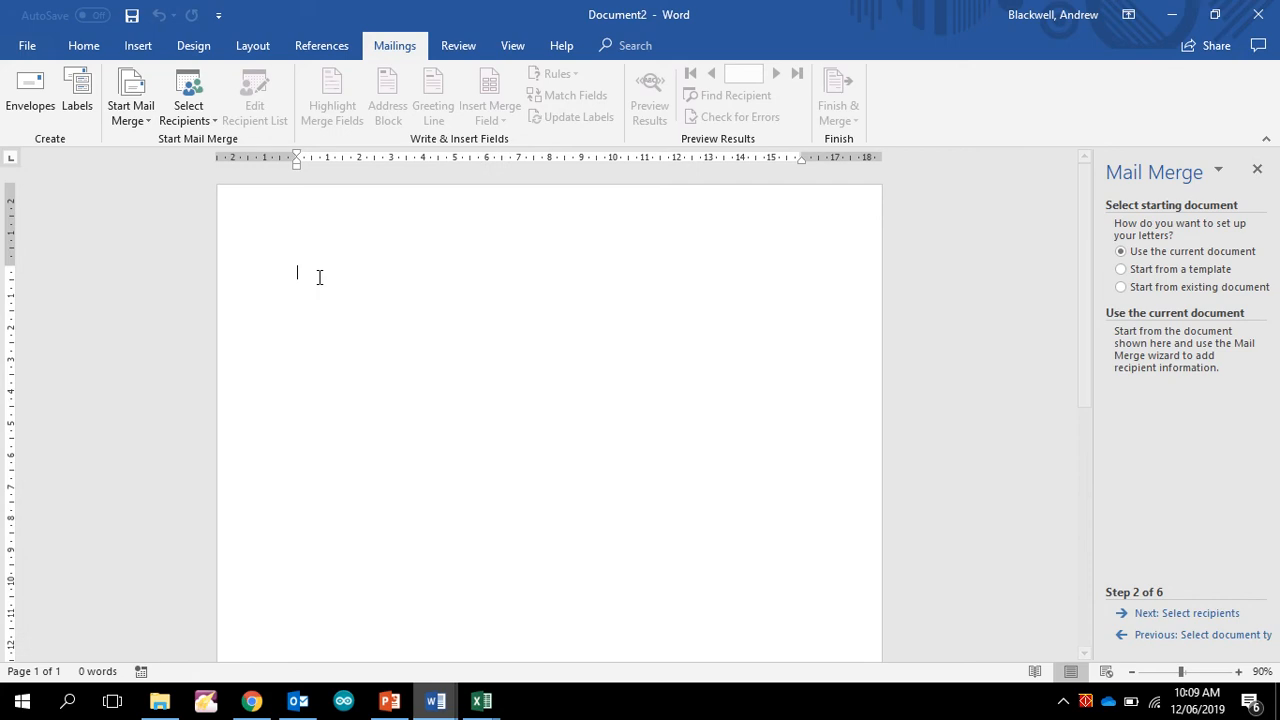
Step: Enter the placeholders <<Date>> and <<Address>> on separate lines at the start of the letter
type("<<Date")
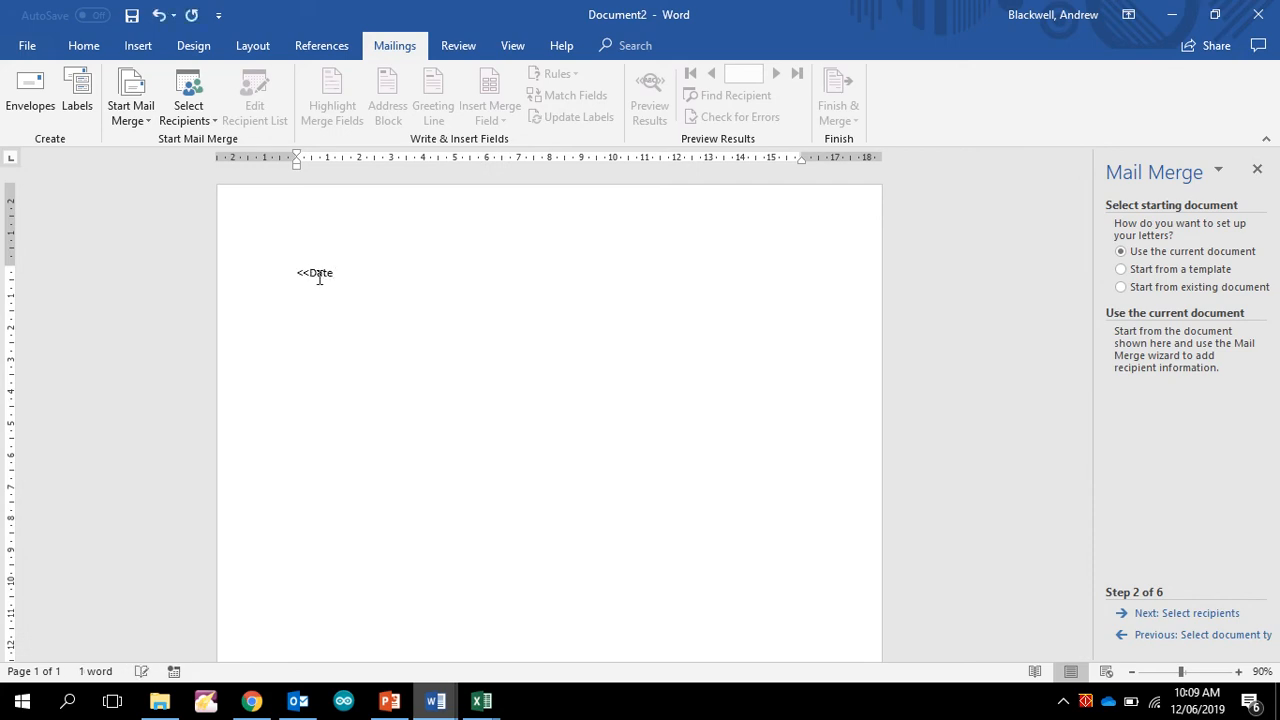
type(">>")
key("Return")
type("<<")
type("Addres")
type("s>>")
Step: Add the greeting line "Dear <<F_Name>> <<L_Name>>" below the address, leaving a blank line between them
type("Dear <")
type("<F")
type("_Name")
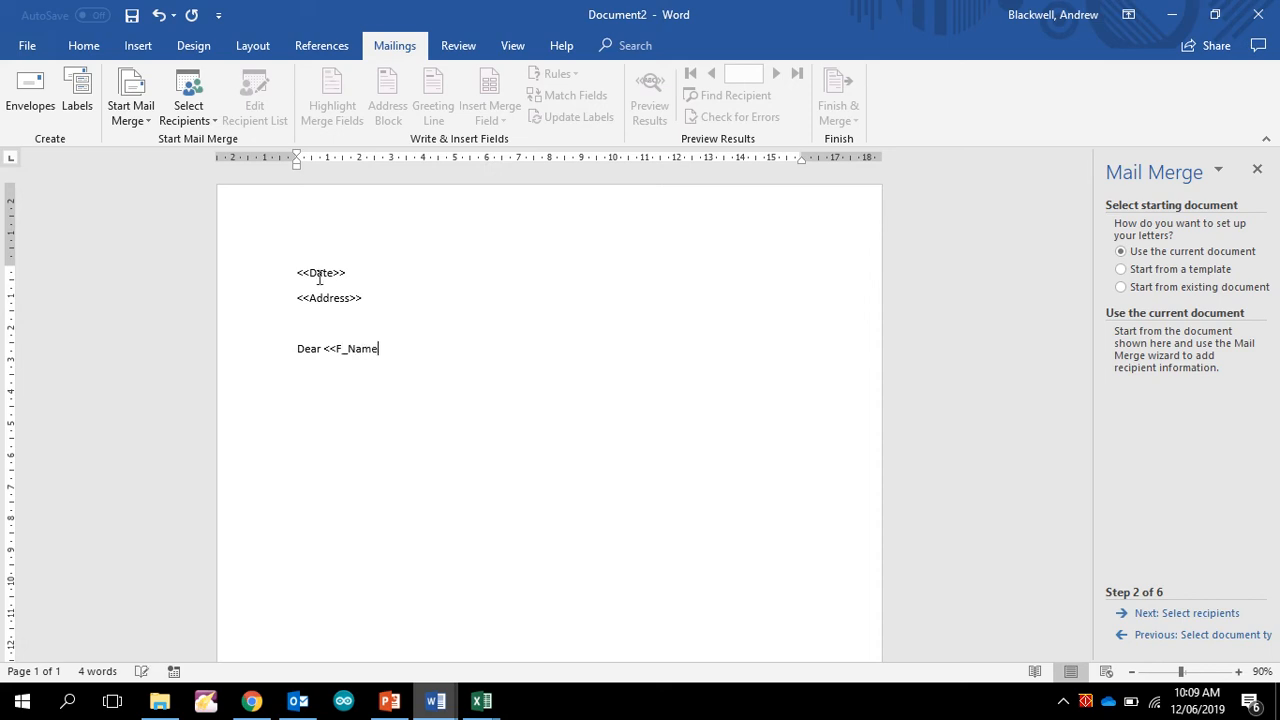
type(">> ")
type("<<Las")
type("t")
key("BackSpace")
key("BackSpace")
key("BackSpace")
key("BackSpace")
type("_Name>>")
key("Return")
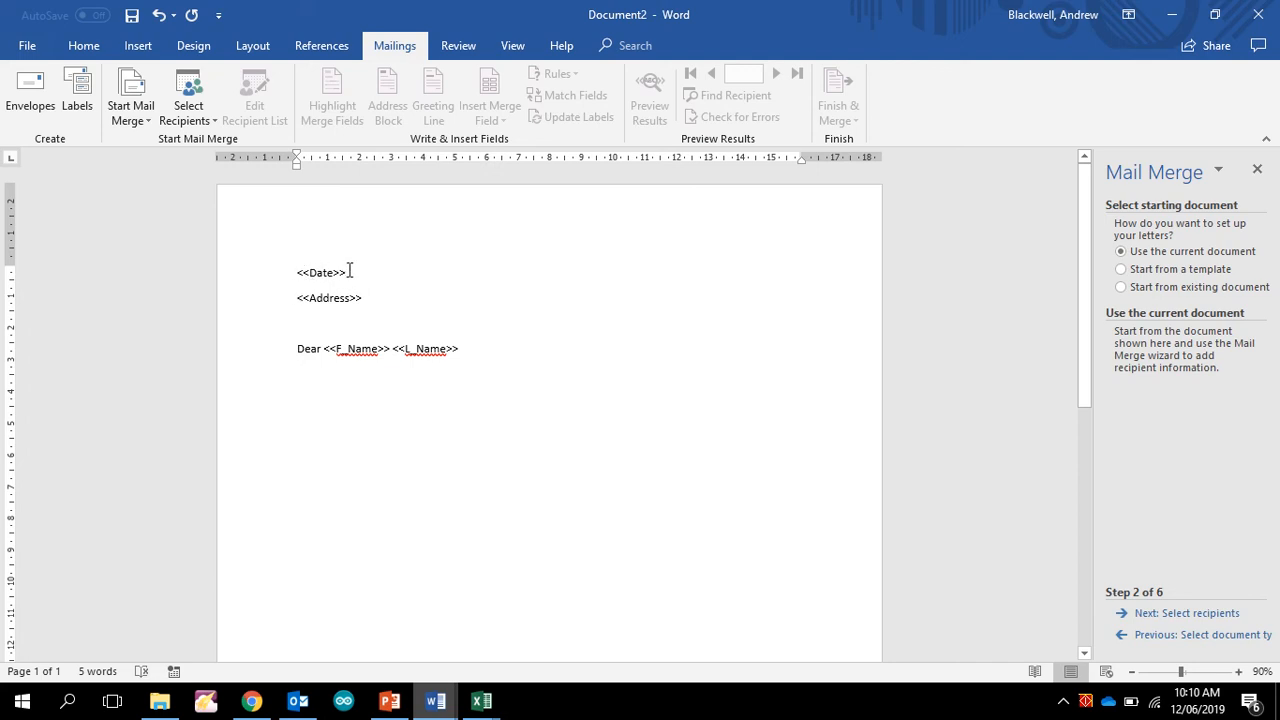
Step: Replace the <<Date>> placeholder with an inserted date in the format "Wednesday, 12 June 2019", keeping <<Address>> on its own line
left_click_drag(350, 271, 297, 272)
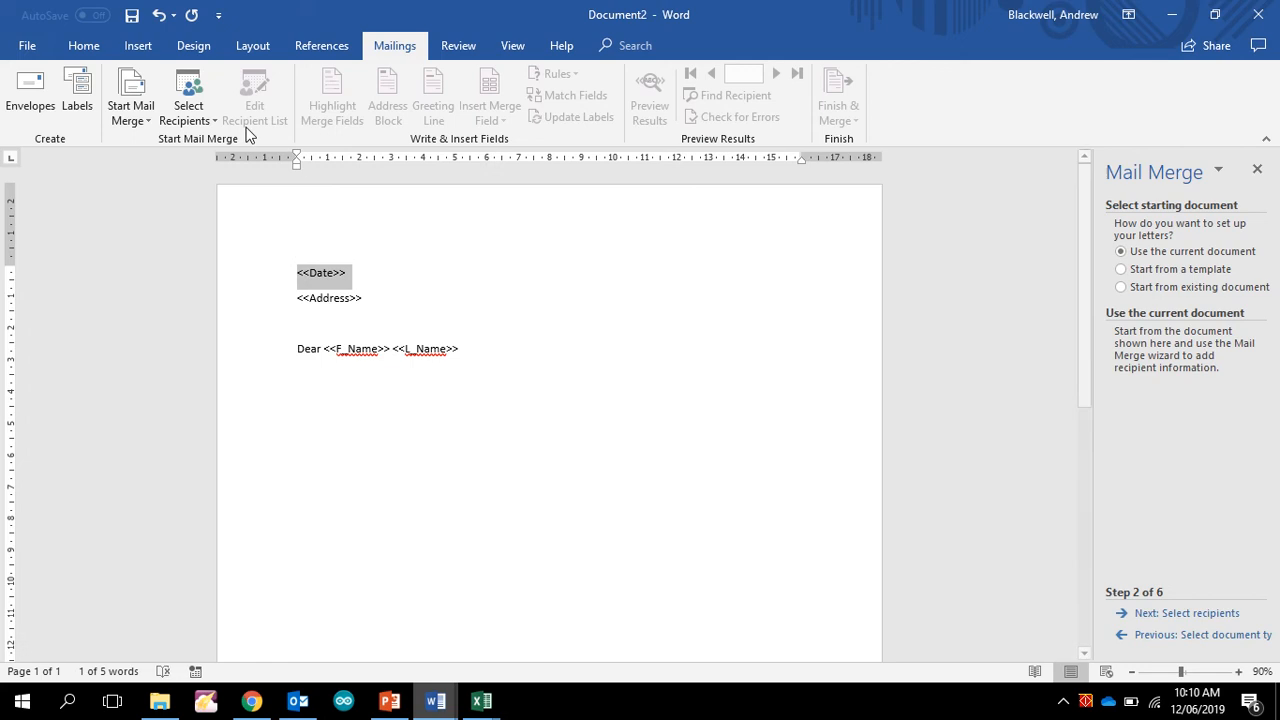
left_click(138, 46)
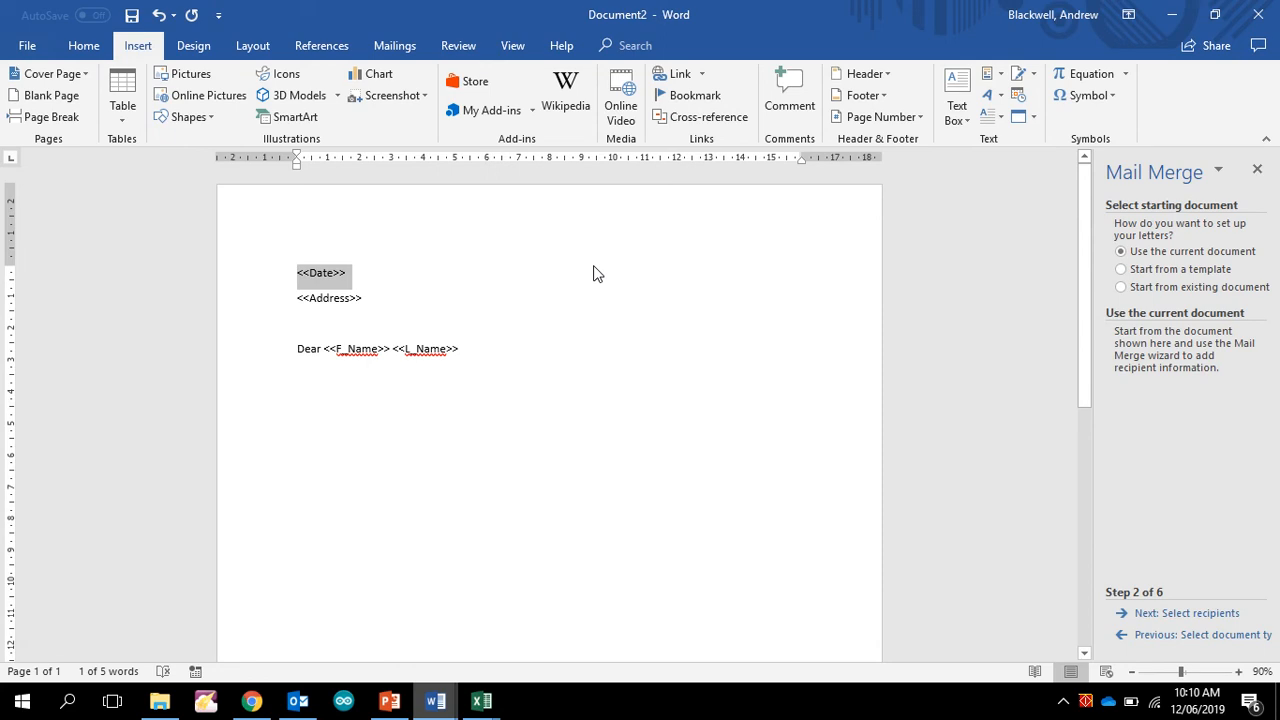
left_click(194, 50)
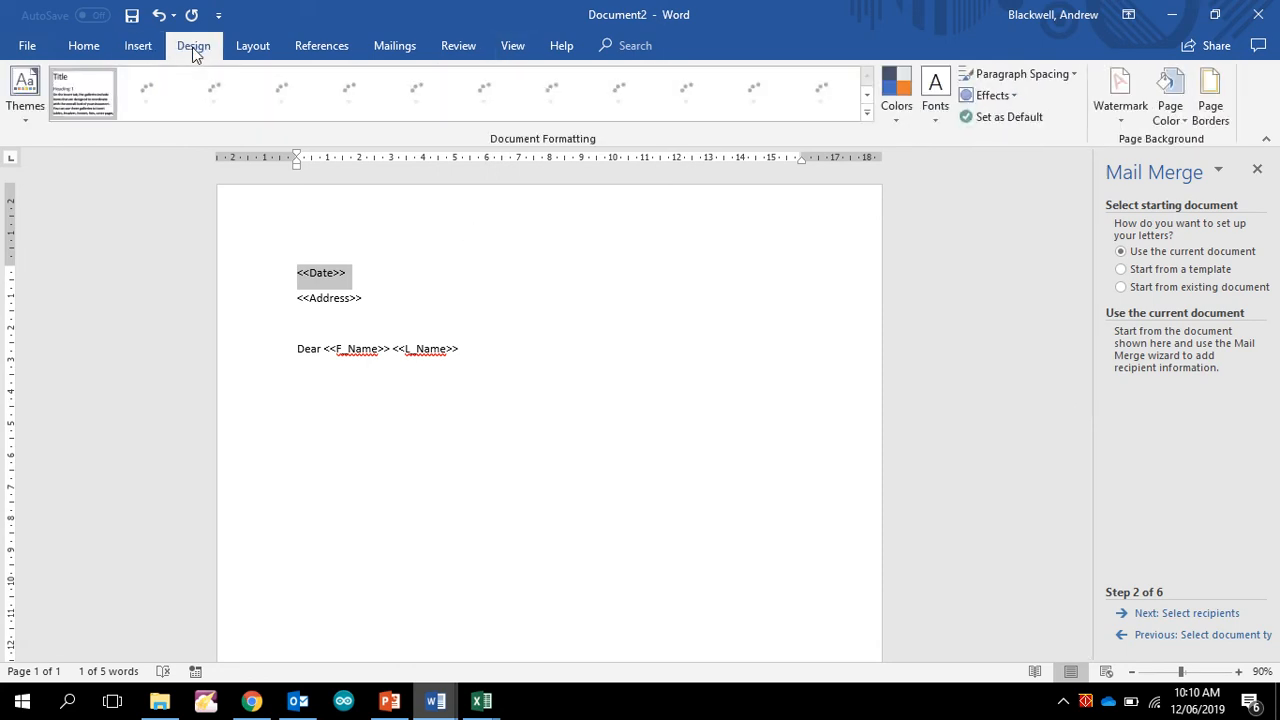
left_click(82, 46)
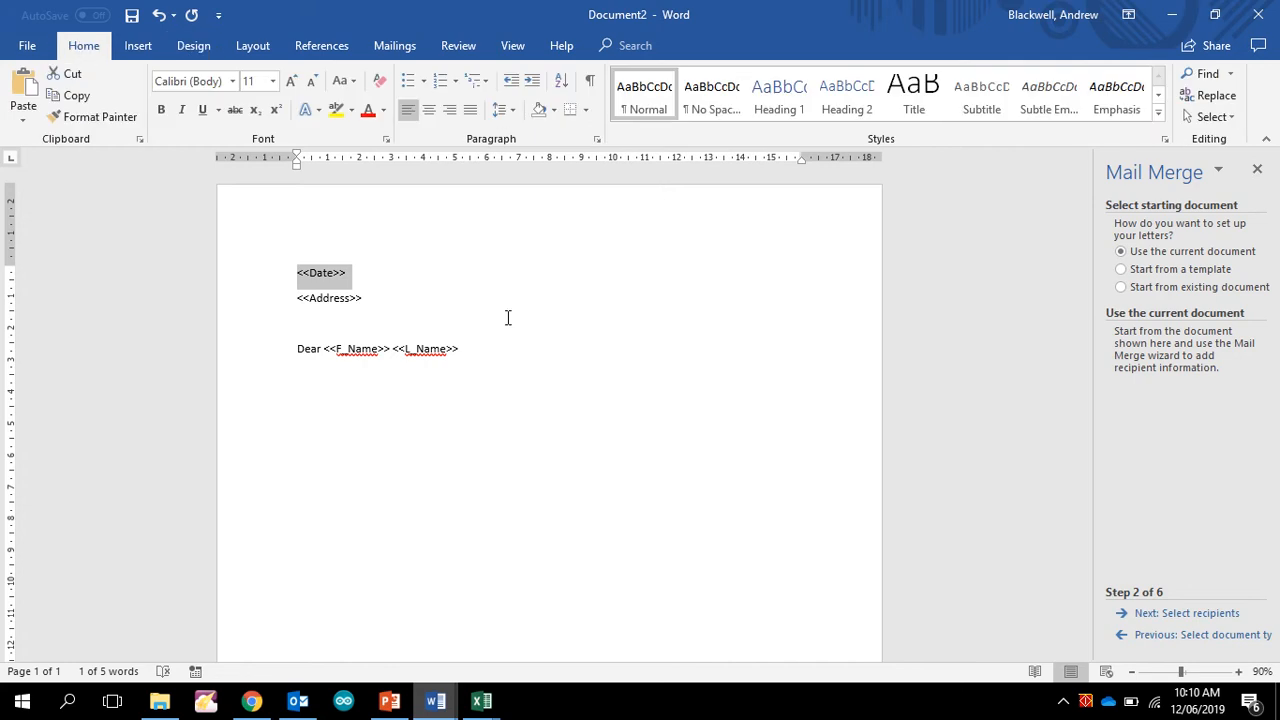
left_click(151, 46)
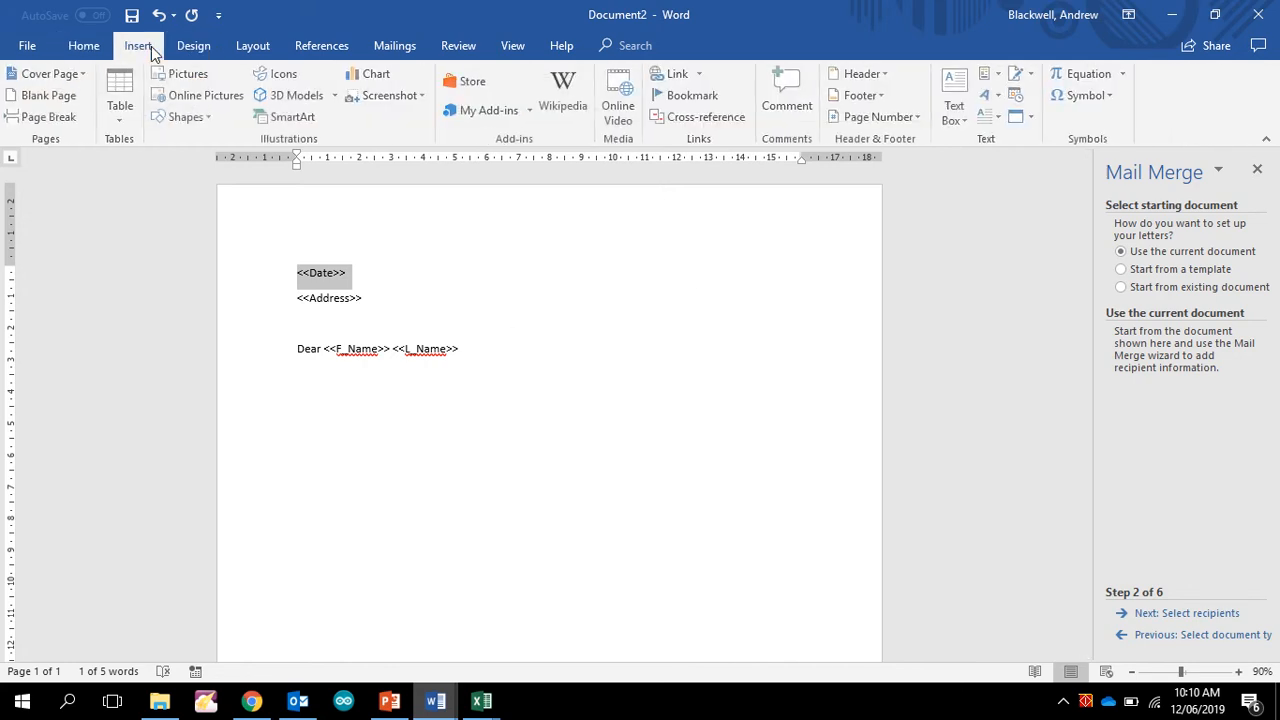
left_click(921, 119)
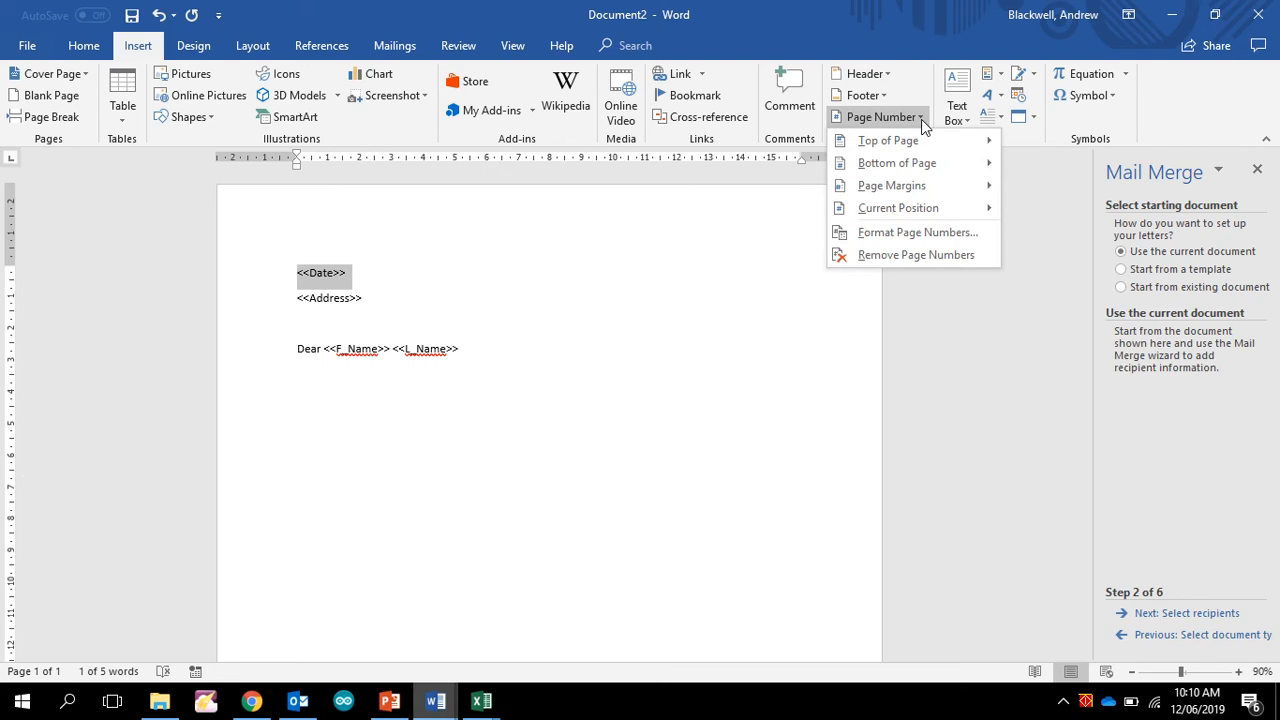
left_click(700, 270)
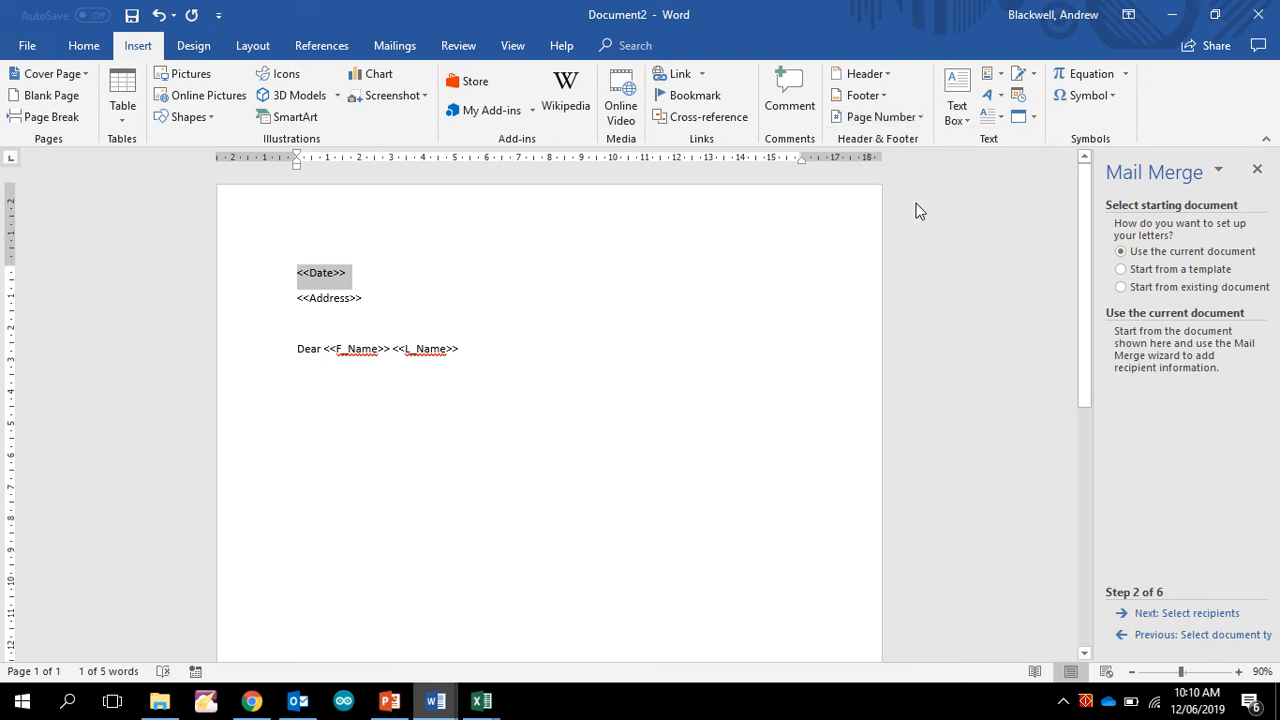
left_click(1020, 97)
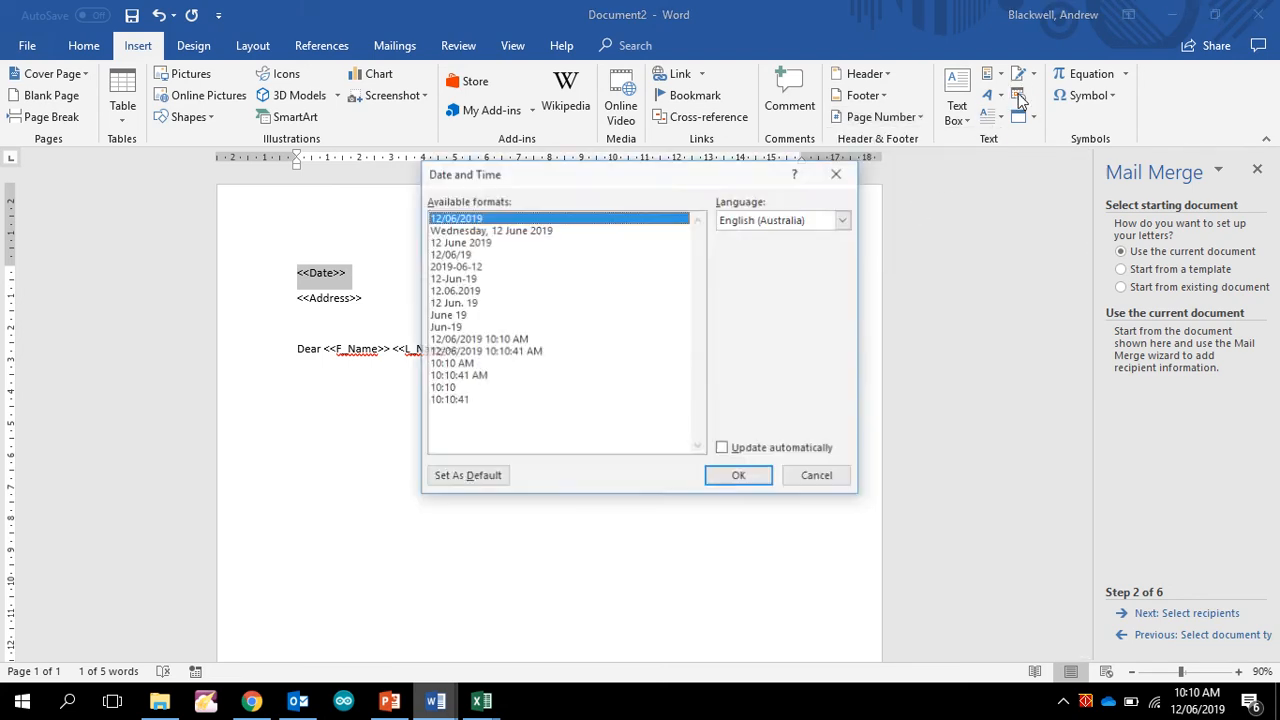
left_click(524, 231)
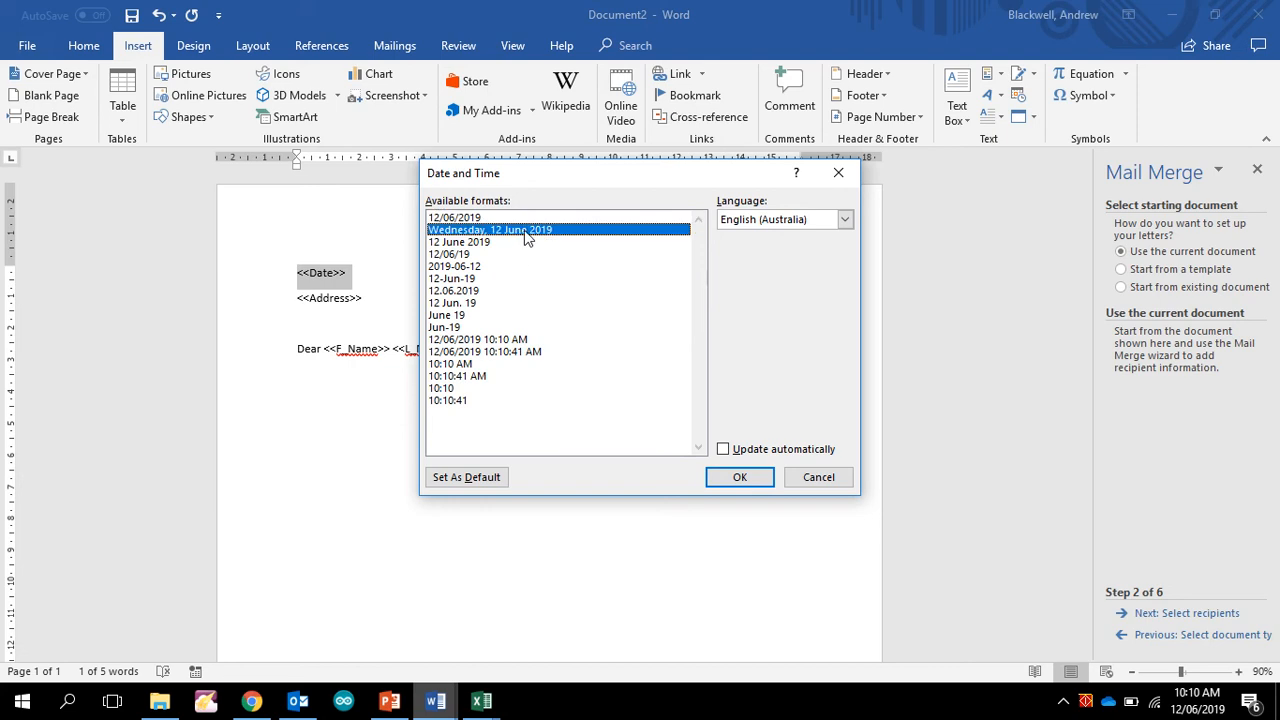
left_click(741, 477)
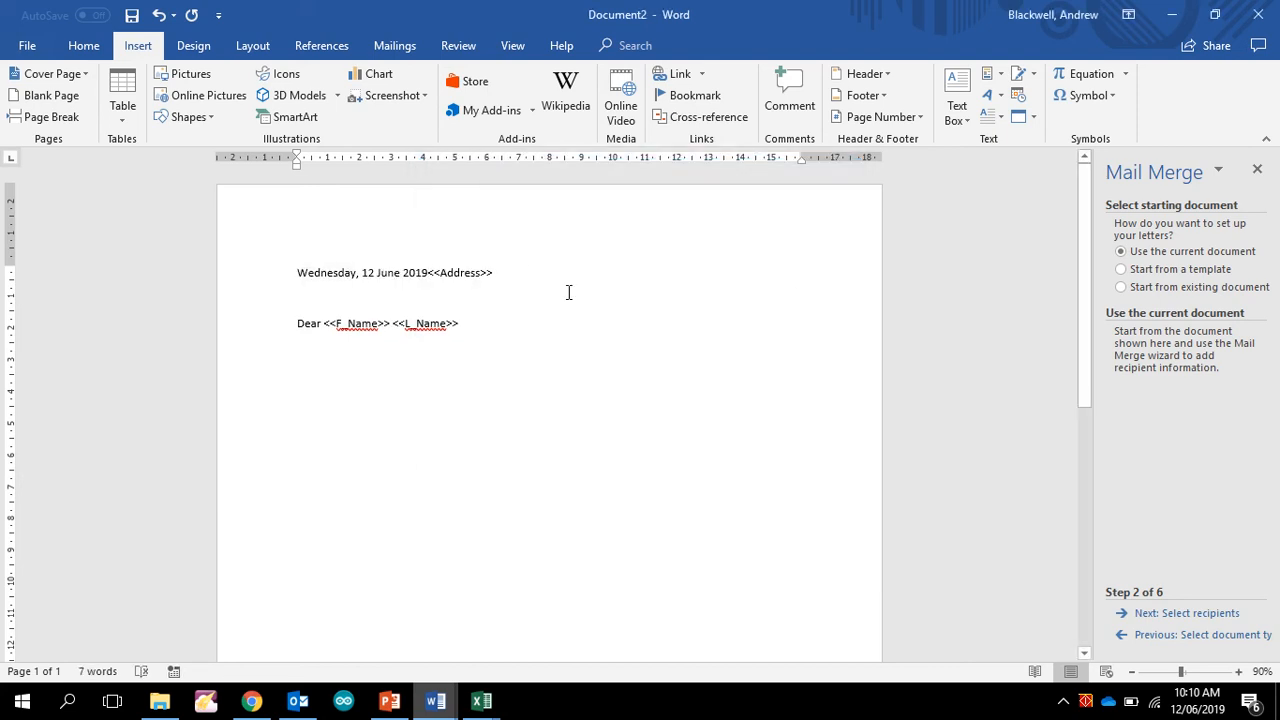
key("Return")
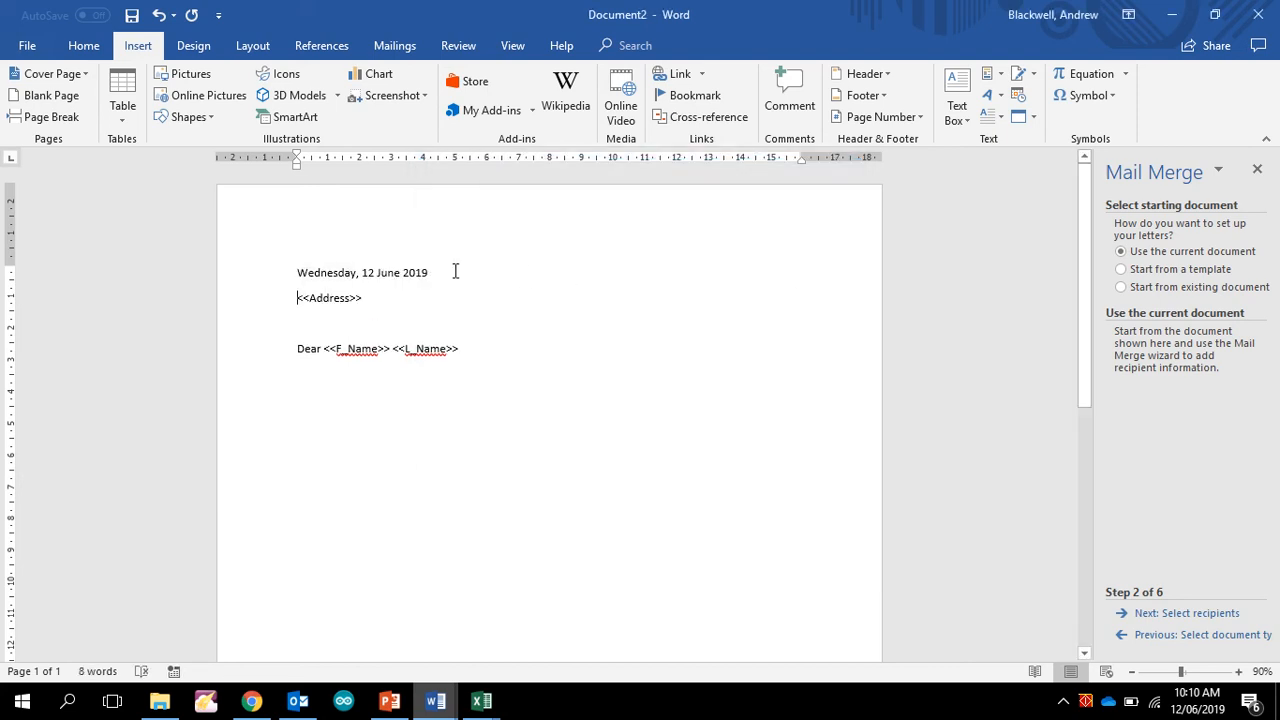
Step: Right-align the date line and add a blank line above the <<Address>> placeholder
left_click(453, 270)
left_click(84, 46)
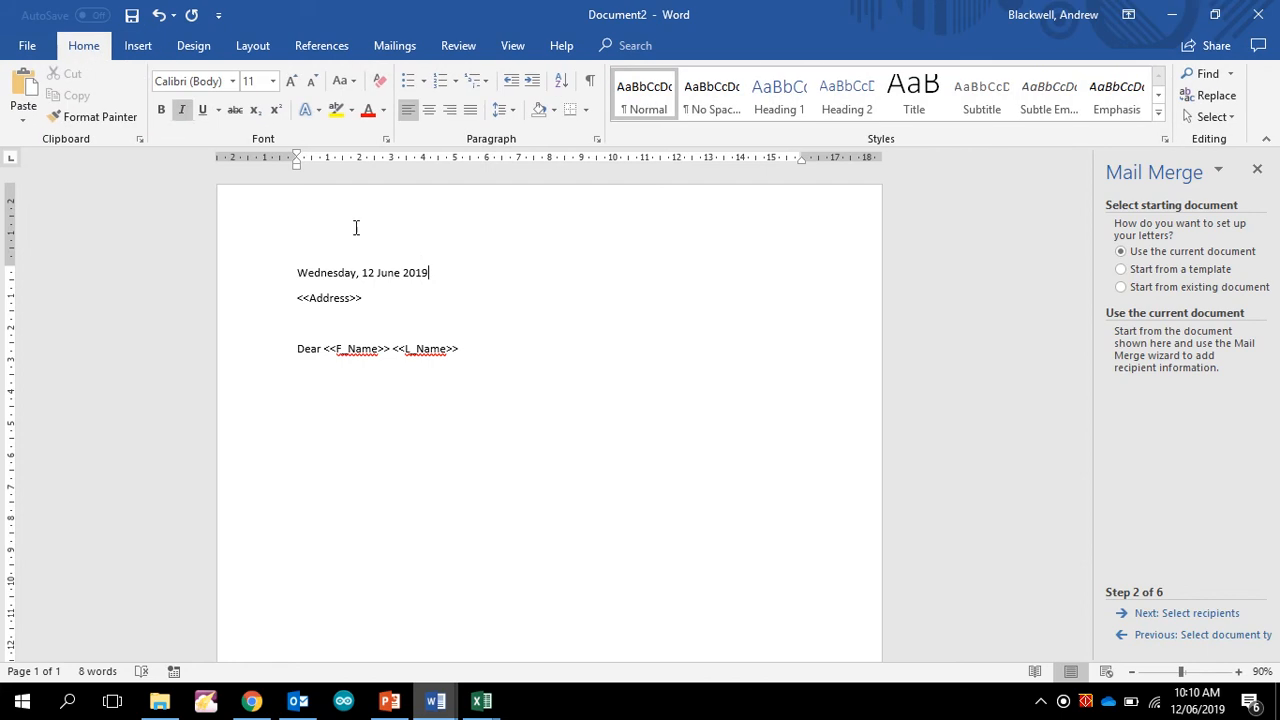
left_click(428, 110)
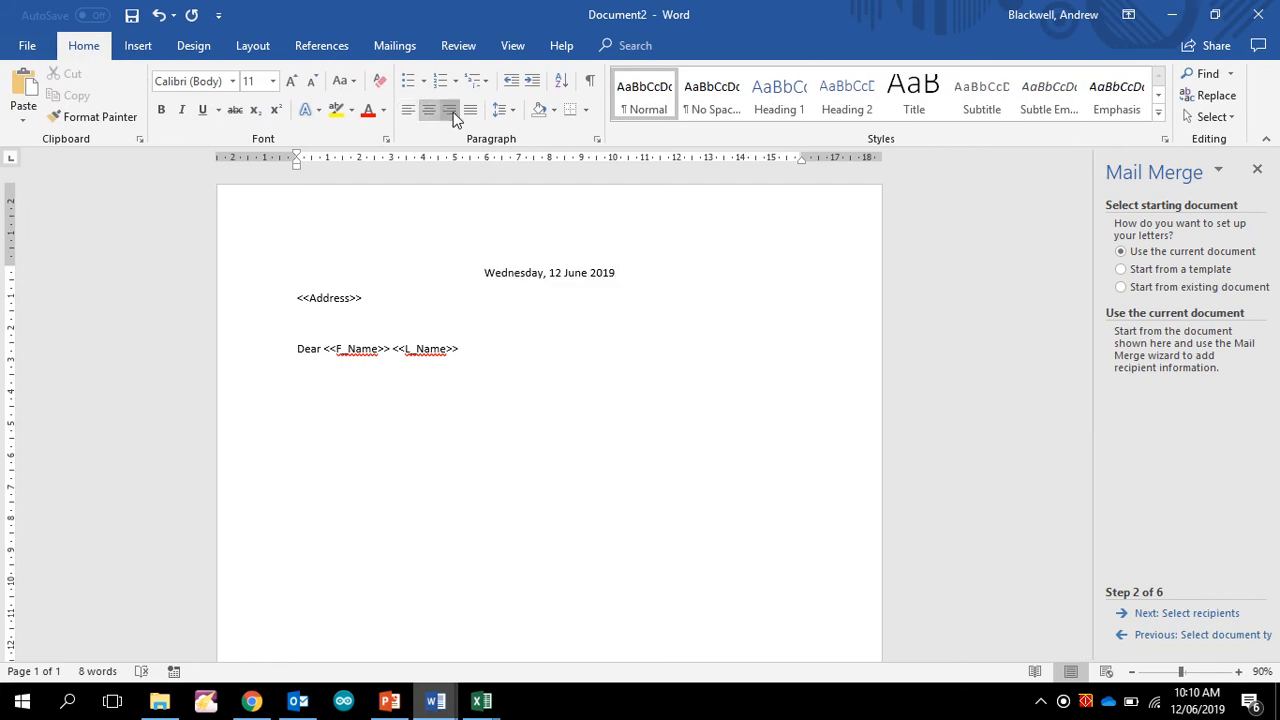
left_click(450, 110)
left_click(294, 297)
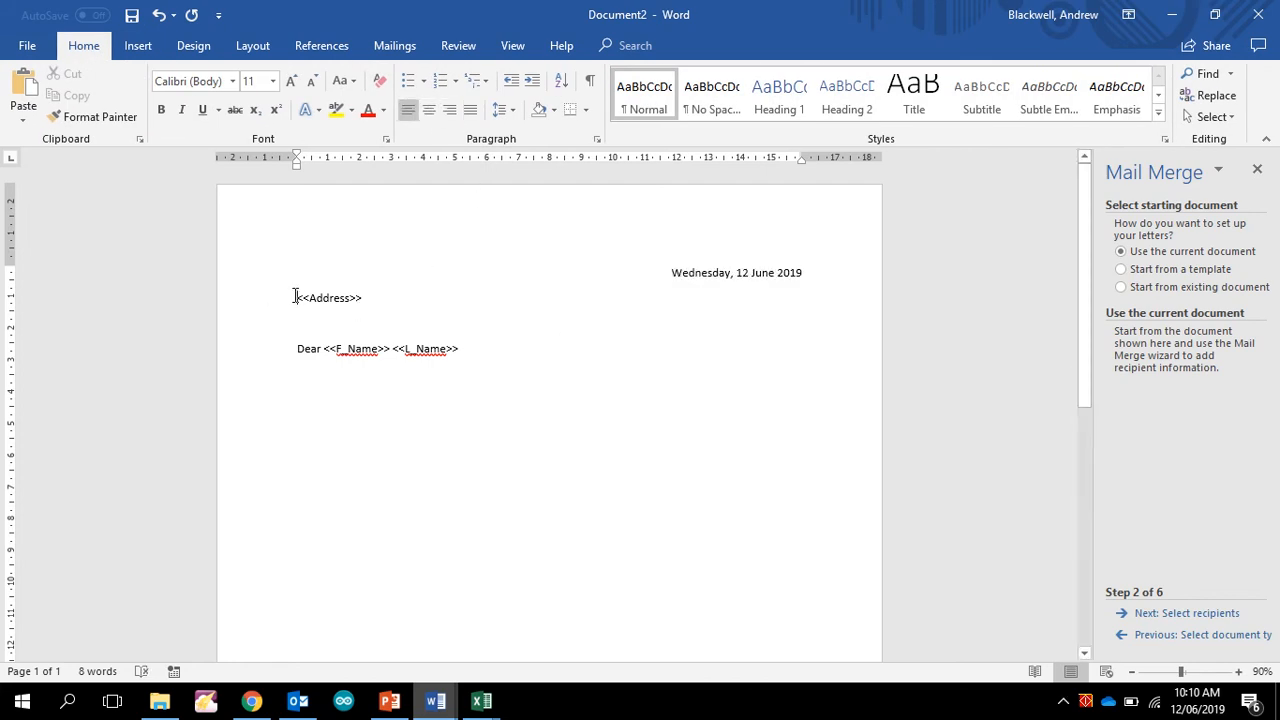
key("Return")
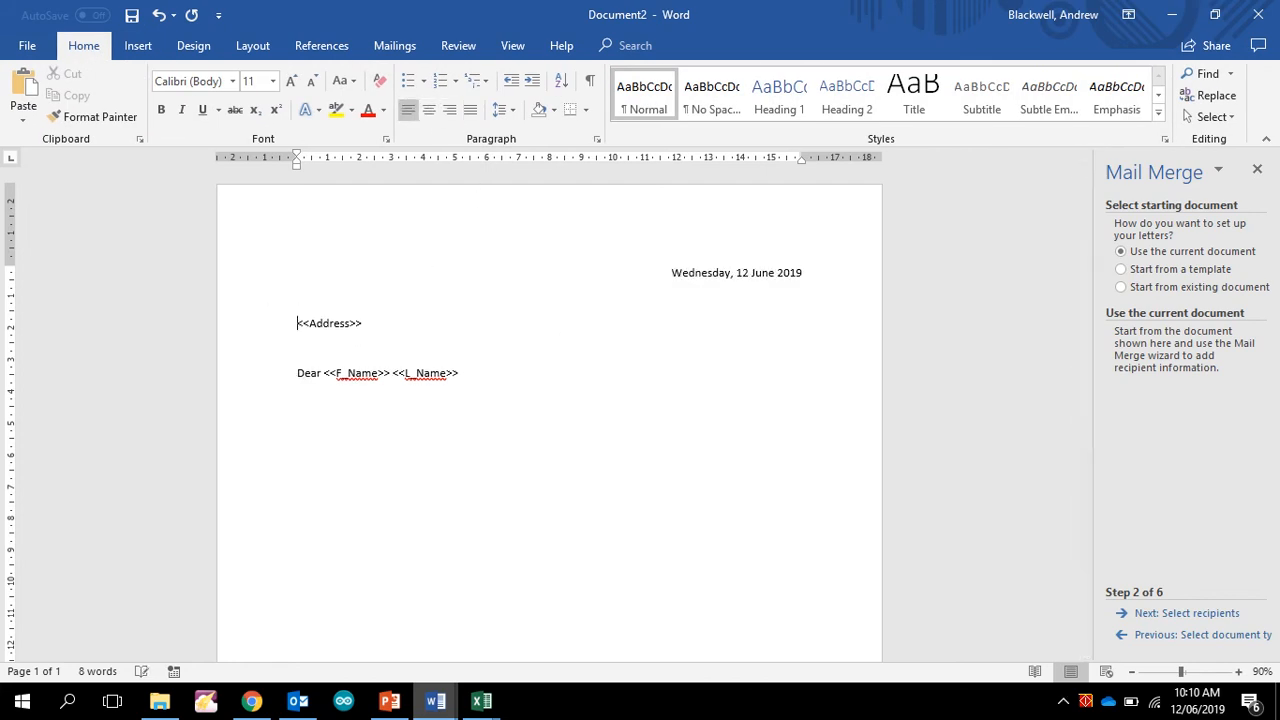
Step: Begin the letter body below the greeting with "Thank you for your purchase we note that your"
double_click(489, 371)
key("Return")
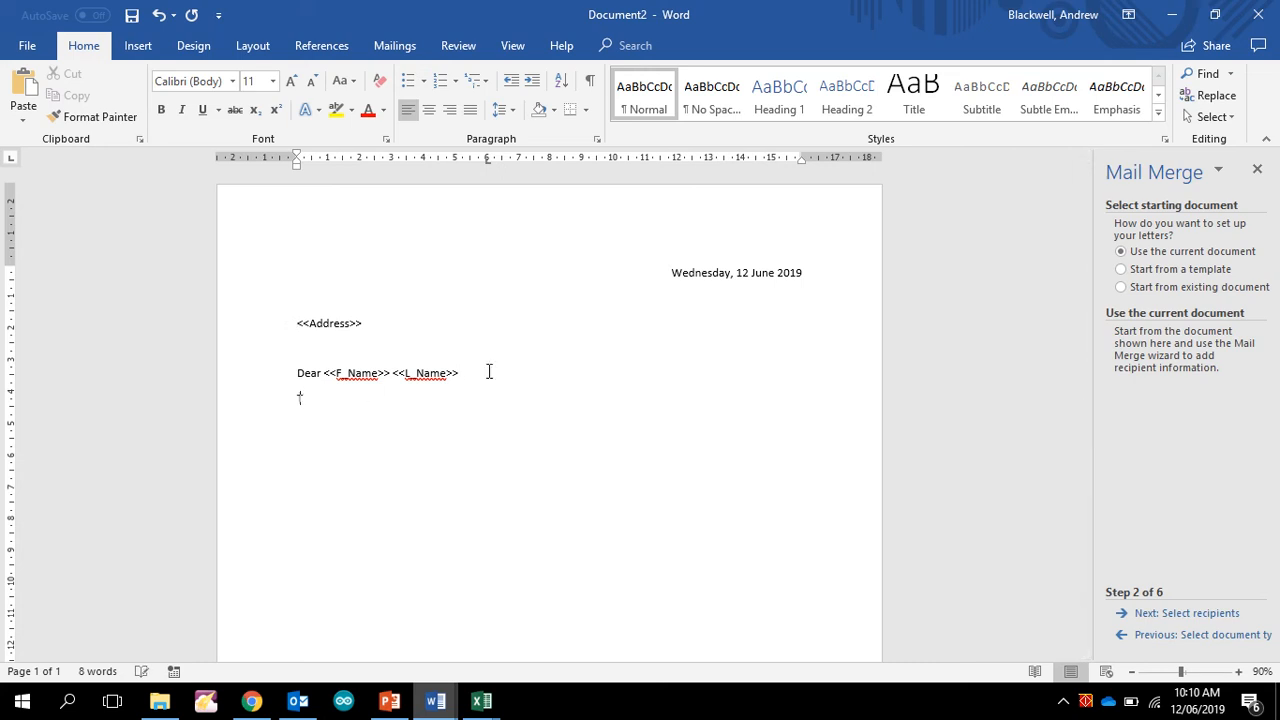
type("Thankyou")
key("BackSpace")
key("BackSpace")
key("BackSpace")
type("you for your em")
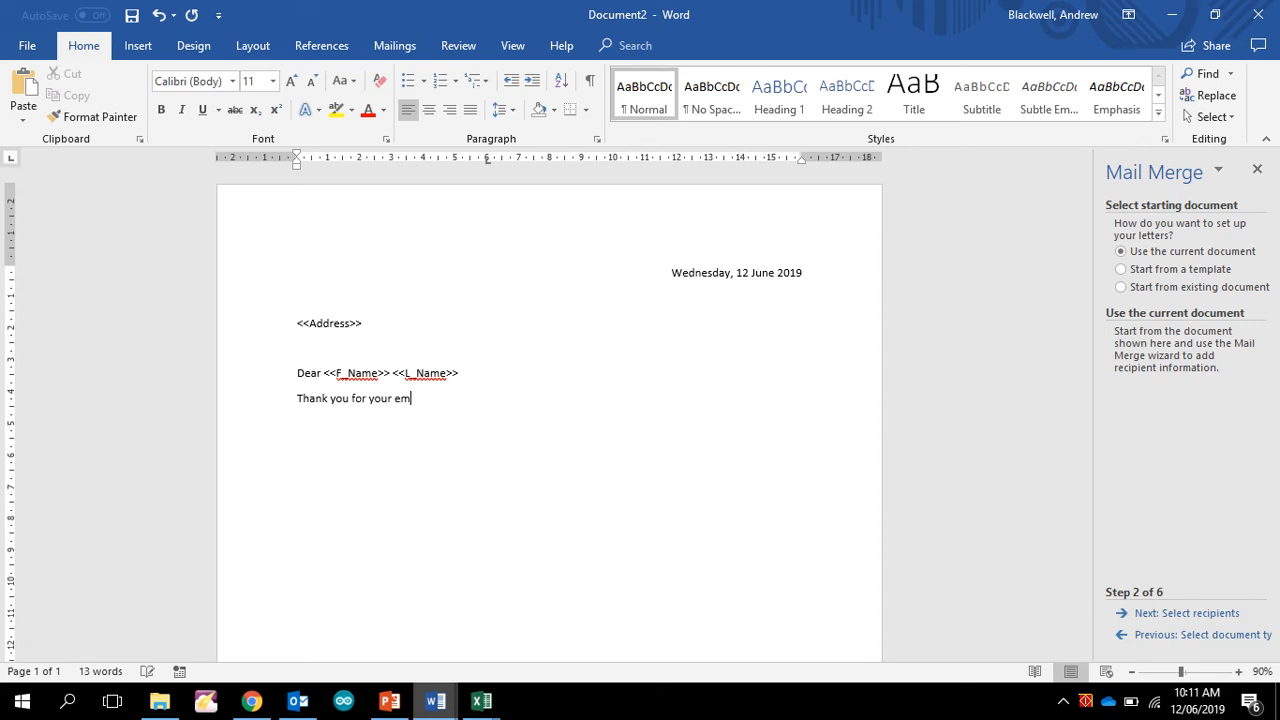
key("BackSpace")
key("BackSpace")
type("purchase we note that you ")
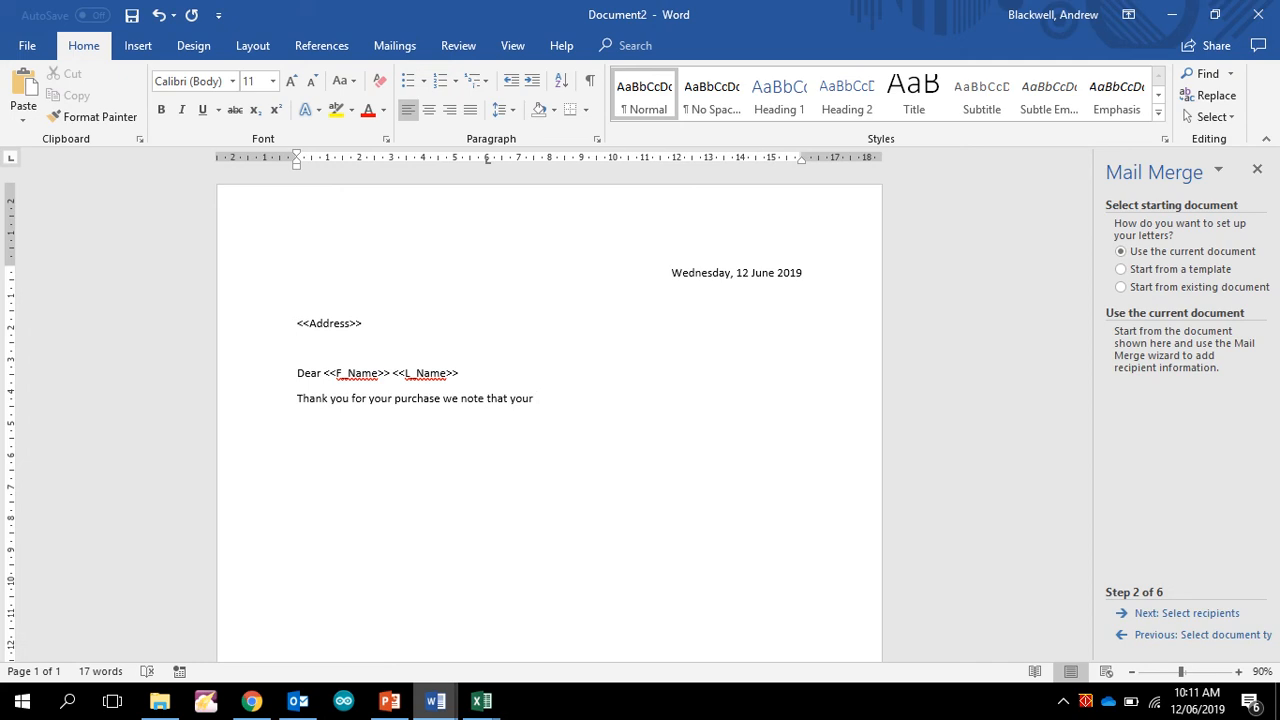
Step: Continue the body sentence with "Instagram Account is : <<Instagram>> for billing purposes"
type(" nst")
key("BackSpace")
key("BackSpace")
type("Instagram Account is : <<")
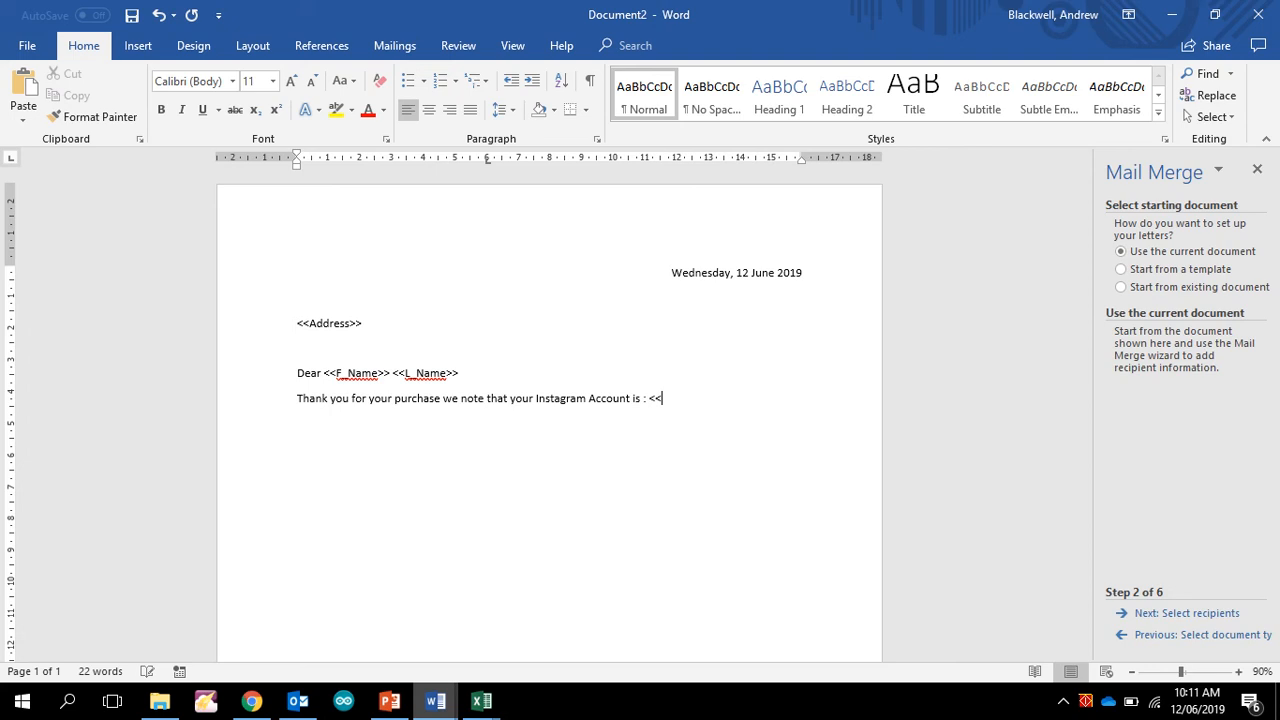
type("Instagram")
type(">>")
type(" fpor ")
type("billing pu")
type("rpos ")
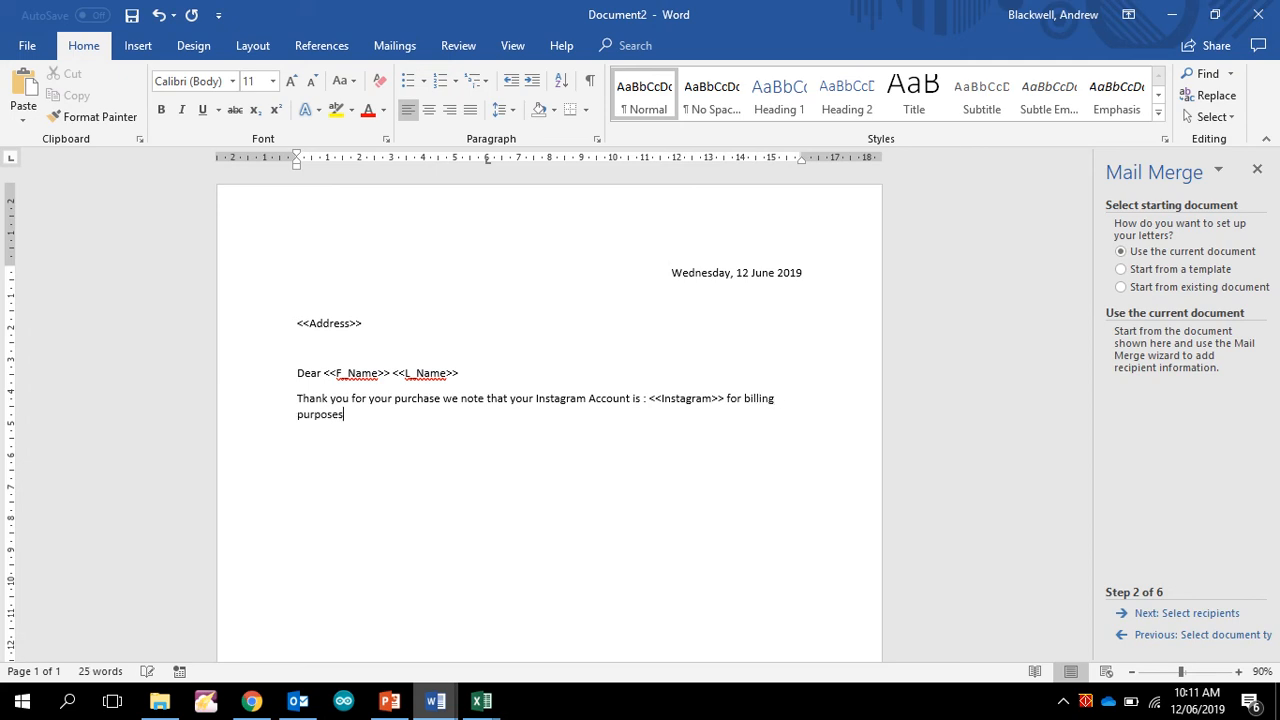
Step: End the first sentence with a full stop and add "Also we note that your favourite song is <<song>> and also"
type("es. Also we note that your f")
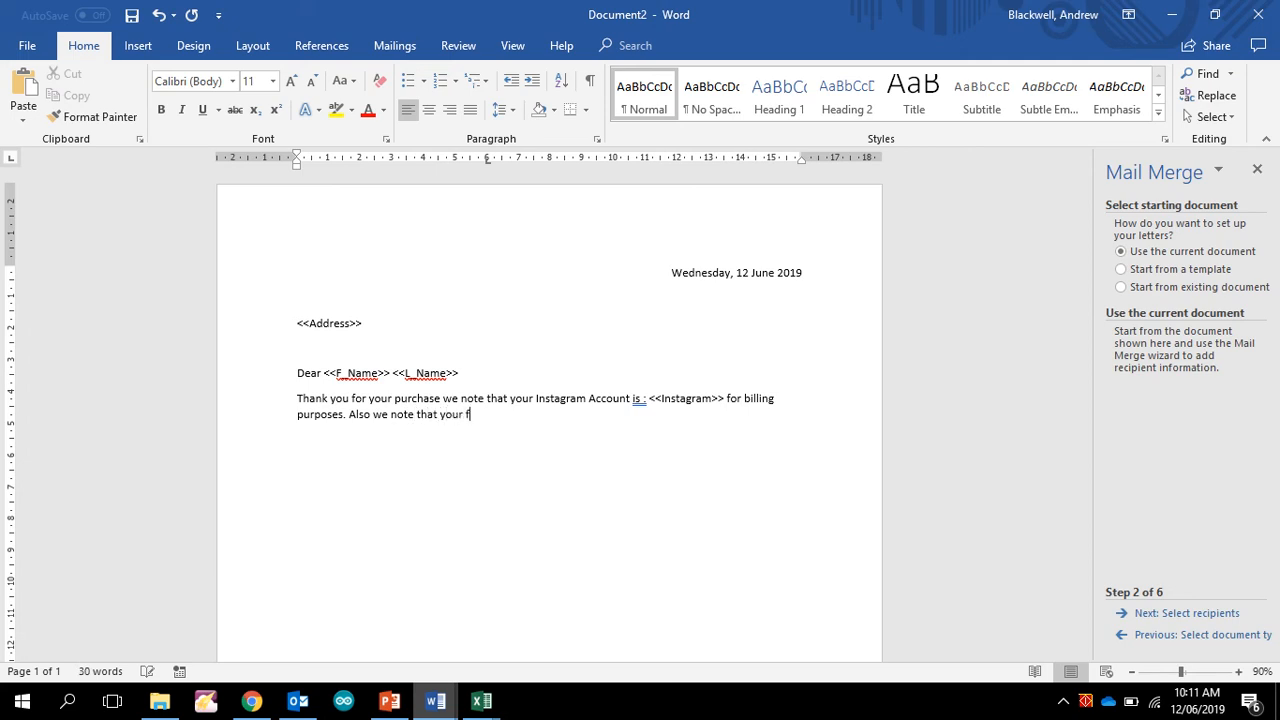
type("avourite son")
type("g ")
type("is <<song")
type(">>")
type(" a")
type("and also tyou")
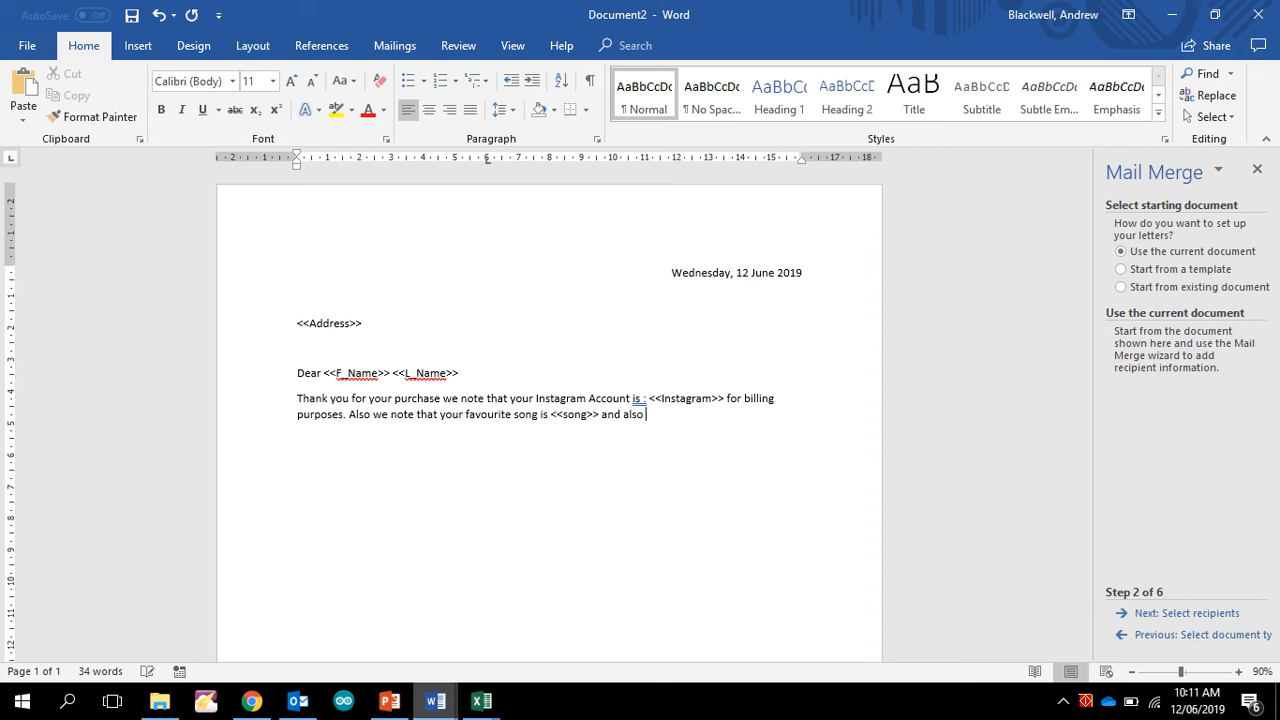
key("BackSpace")
key("BackSpace")
key("BackSpace")
key("BackSpace")
Step: Finish the body with "you have <<hair_Colour>> so we can now recognise you." and add the closing "Yours Sincerely" below it
type("you have <<hair_Colour_")
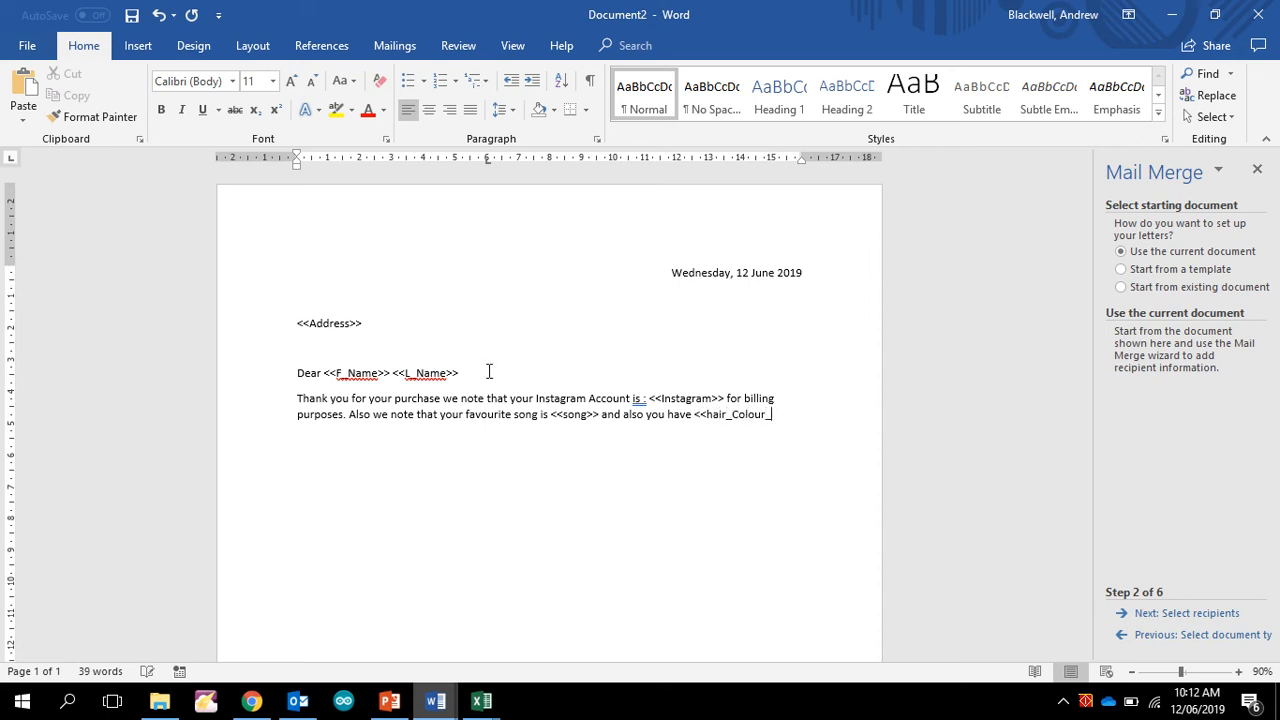
key("BackSpace")
type(">>")
type(" so we")
type(" can now recpogn")
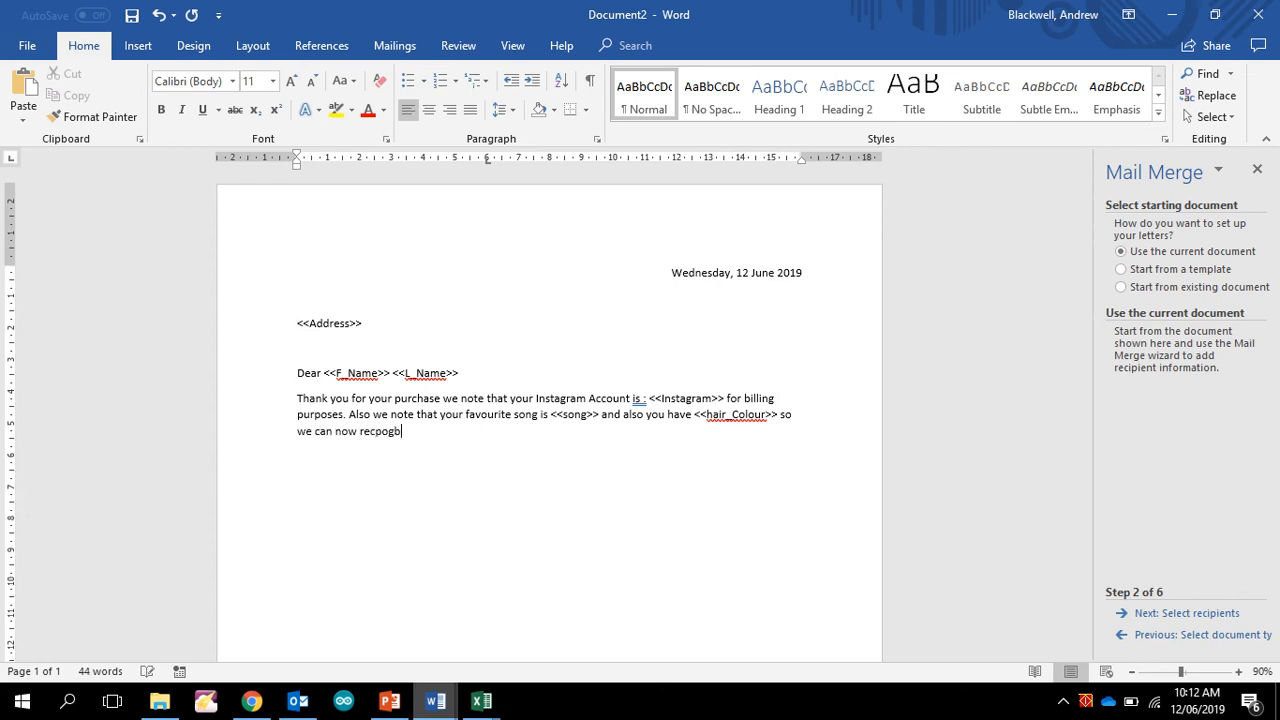
key("BackSpace")
key("BackSpace")
key("BackSpace")
key("BackSpace")
key("BackSpace")
type("cognise you.  ")
type("You")
type("rs Sincerely")
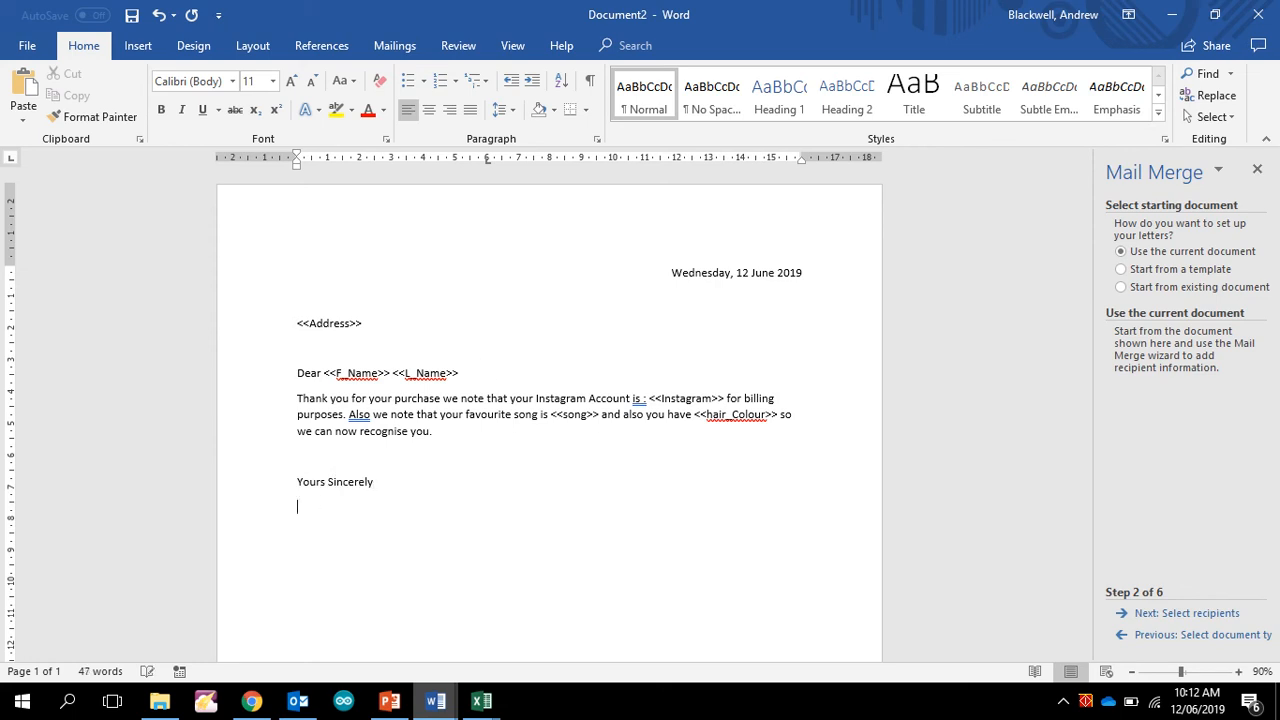
Step: Add the signature line "<<Band>> President" below the closing and advance the wizard to recipient selection
key("Return")
type("<<Band>> President")
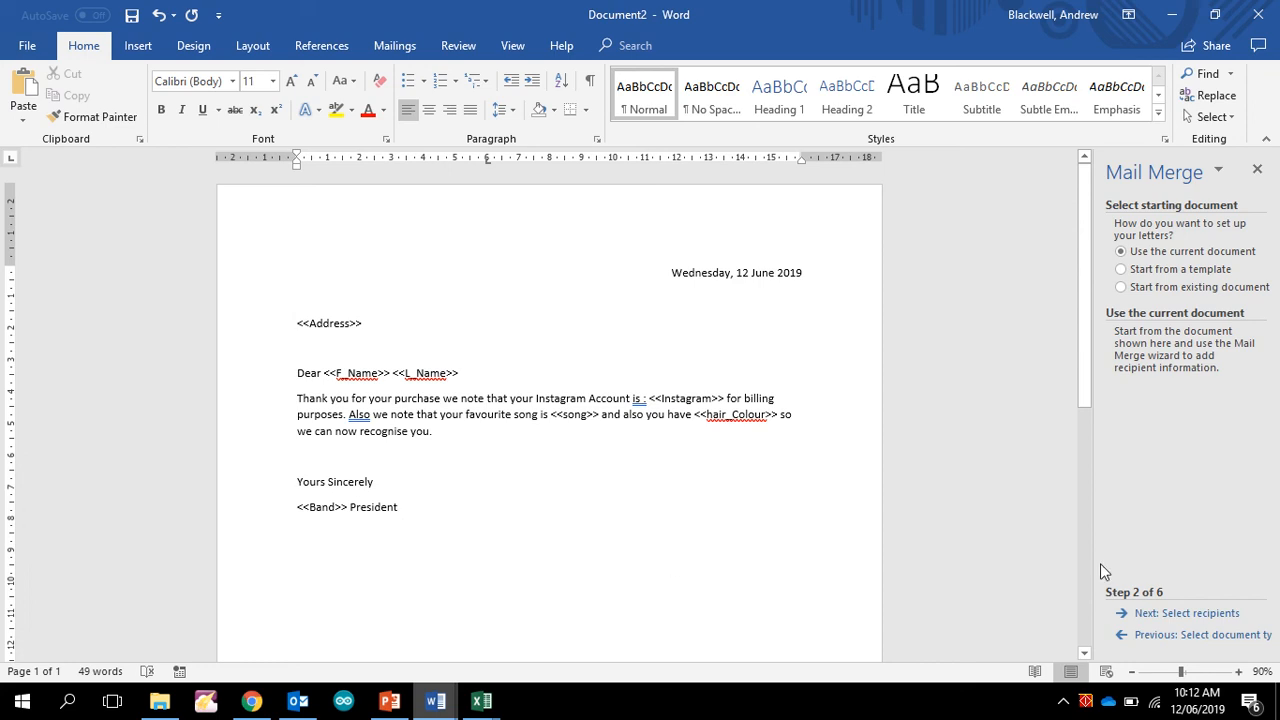
left_click(1180, 613)
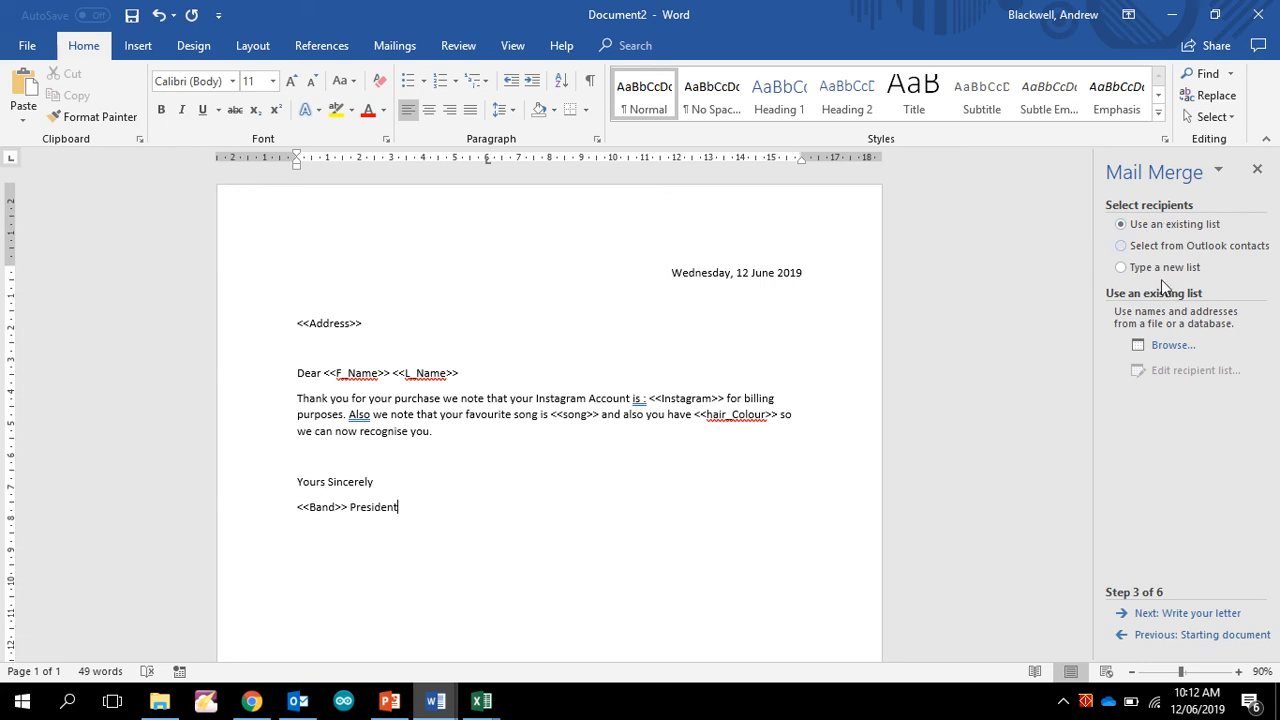
Step: Use the Student_Details_2019_Prelim database from the Database Tutorials folder as the existing list, with "FName a LName b" as its source, and accept the recipients
left_click(1172, 347)
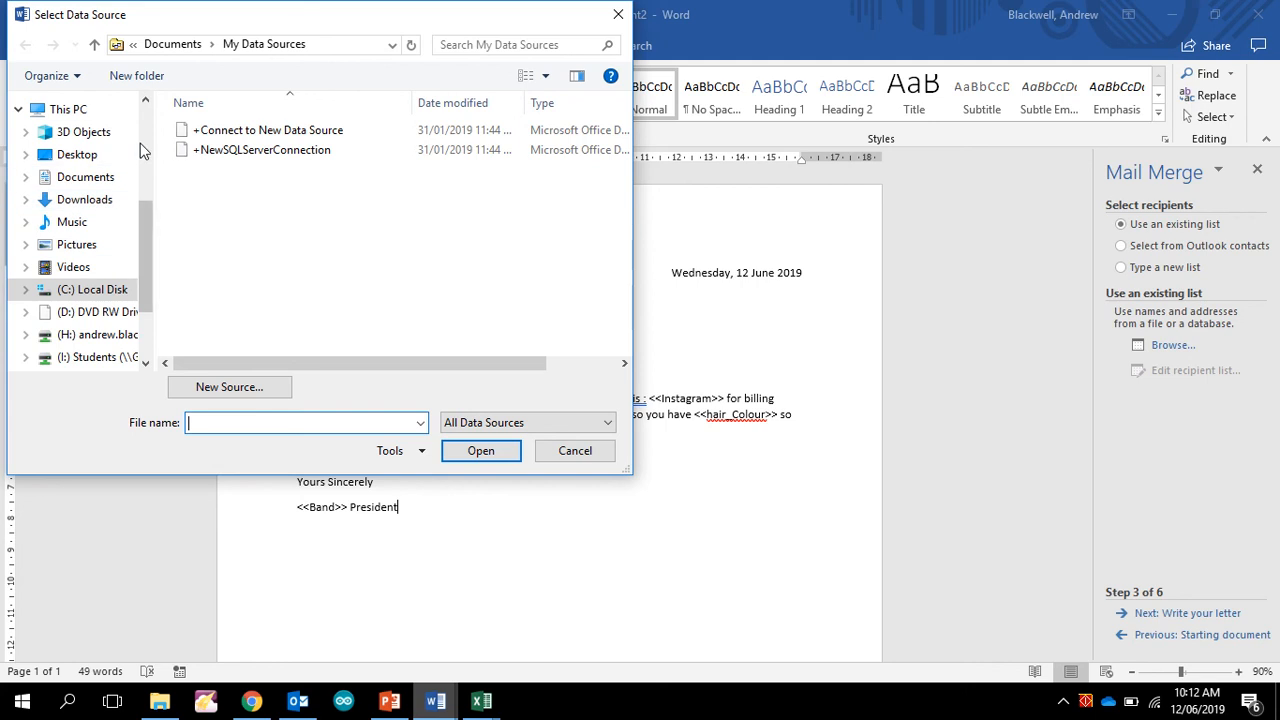
scroll(141, 141, "up", 4)
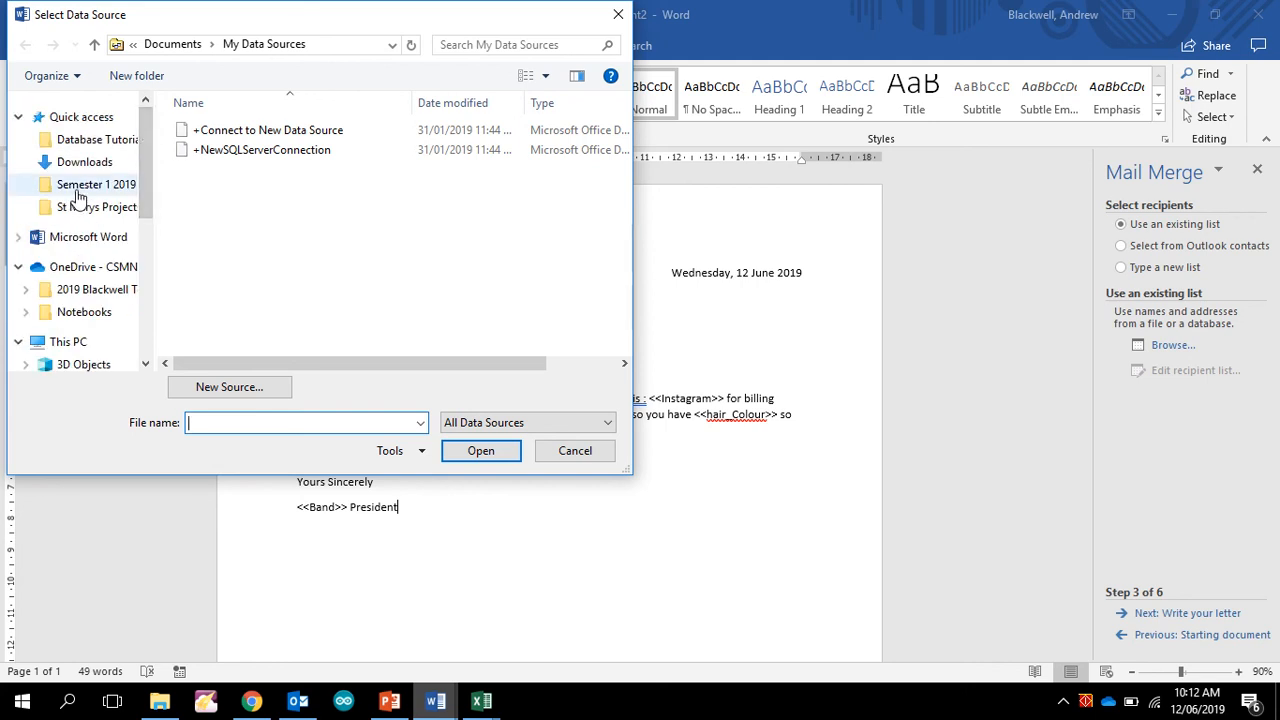
left_click(95, 143)
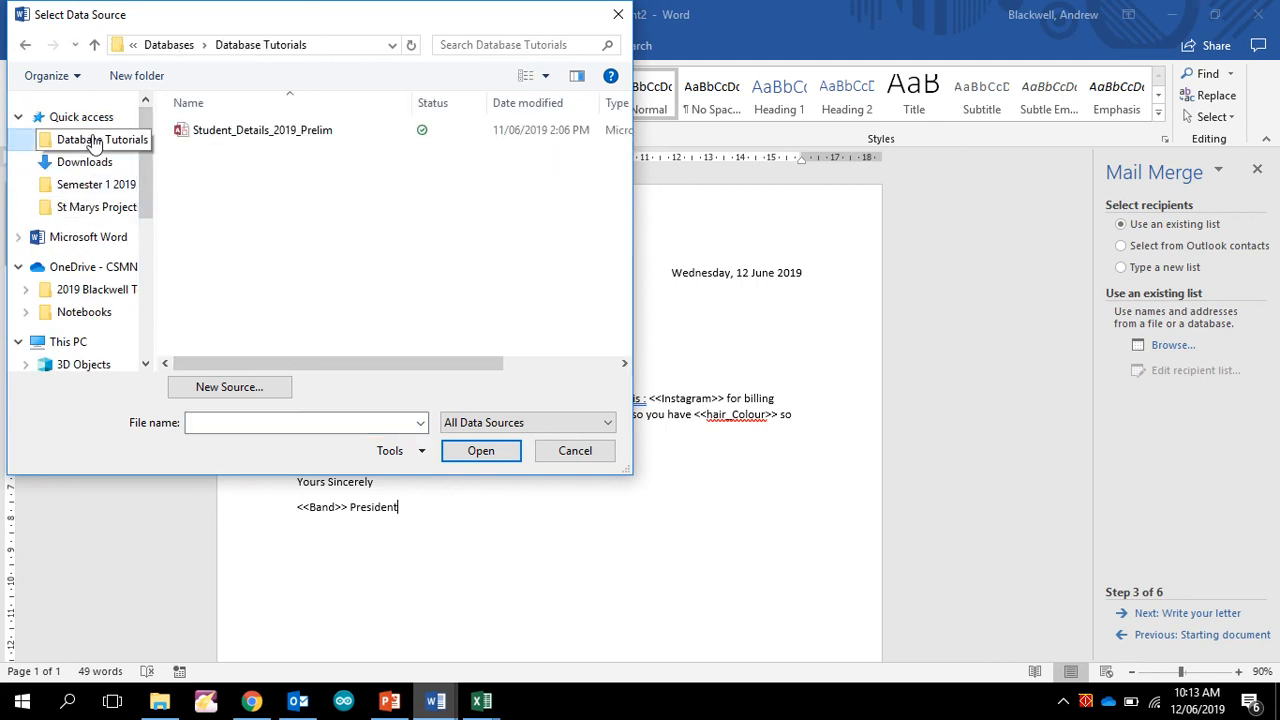
left_click(272, 132)
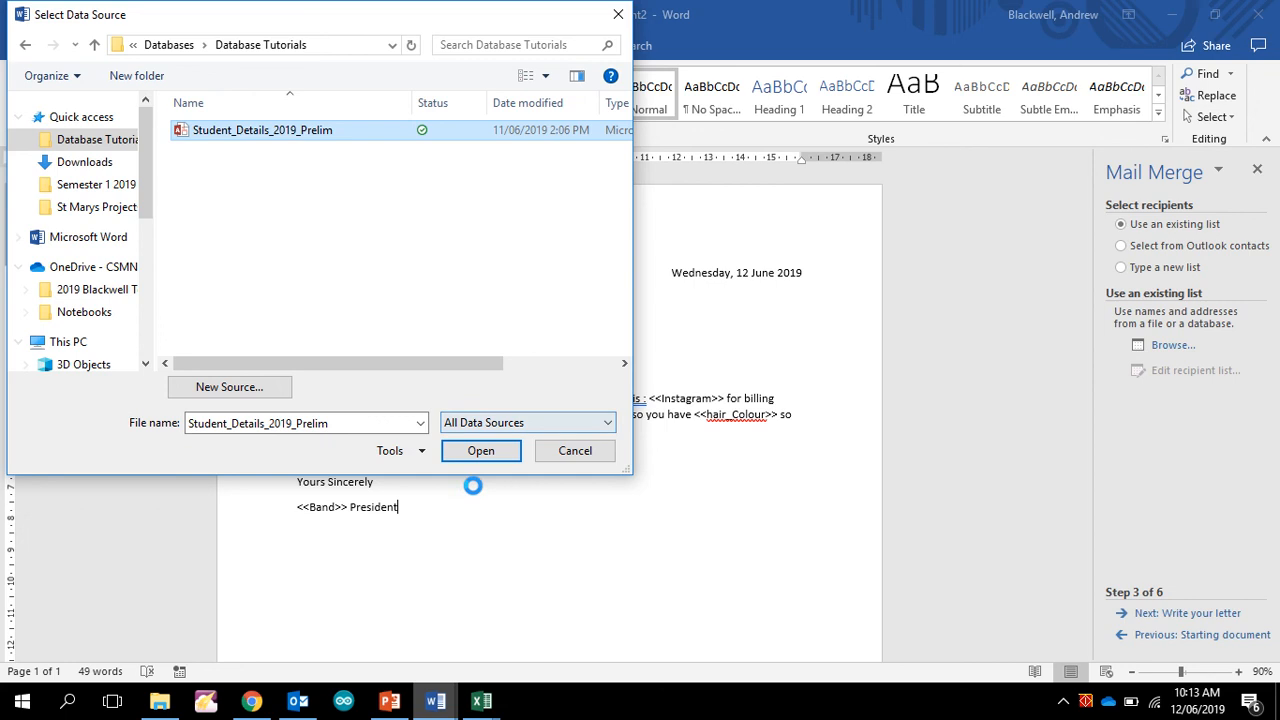
left_click(491, 452)
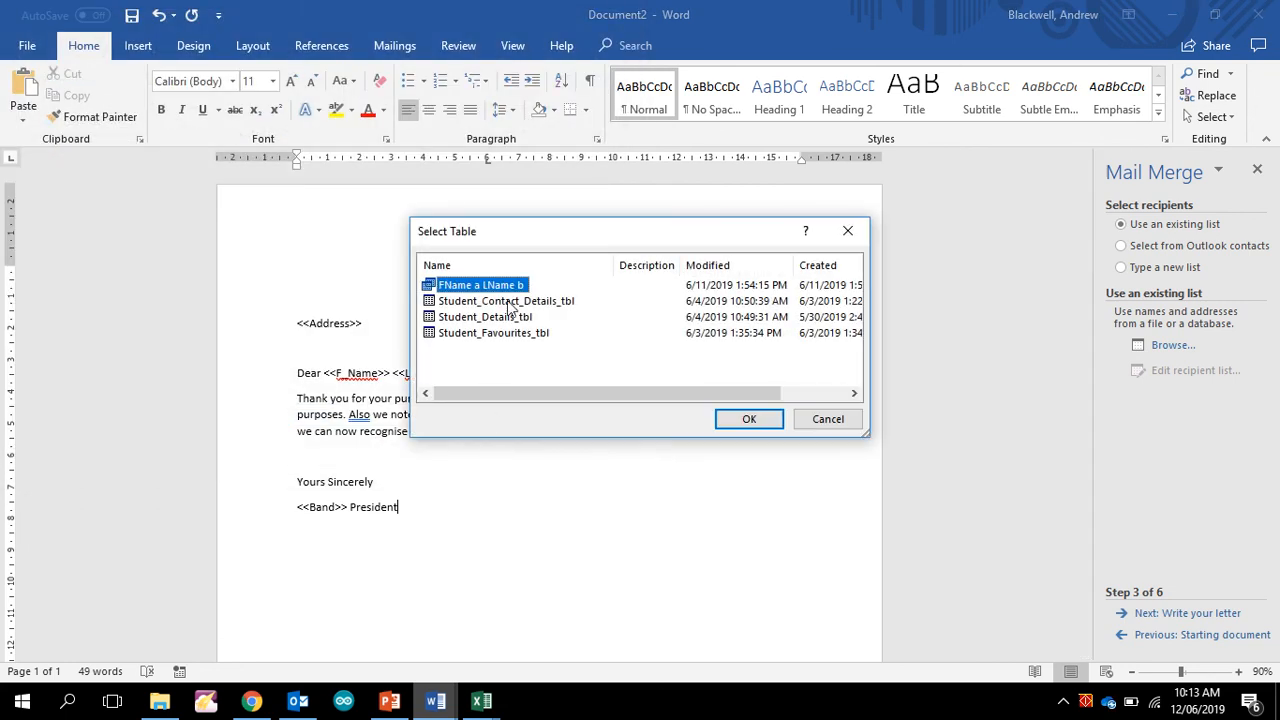
left_click(758, 424)
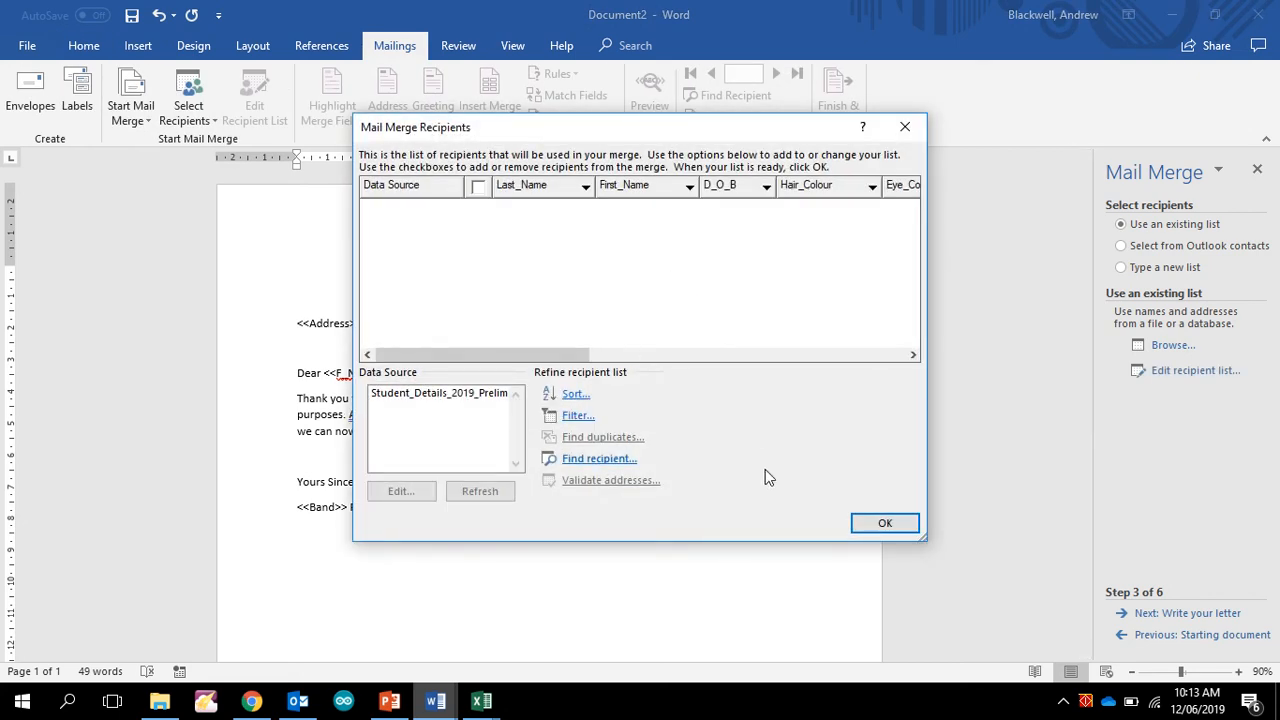
left_click(885, 523)
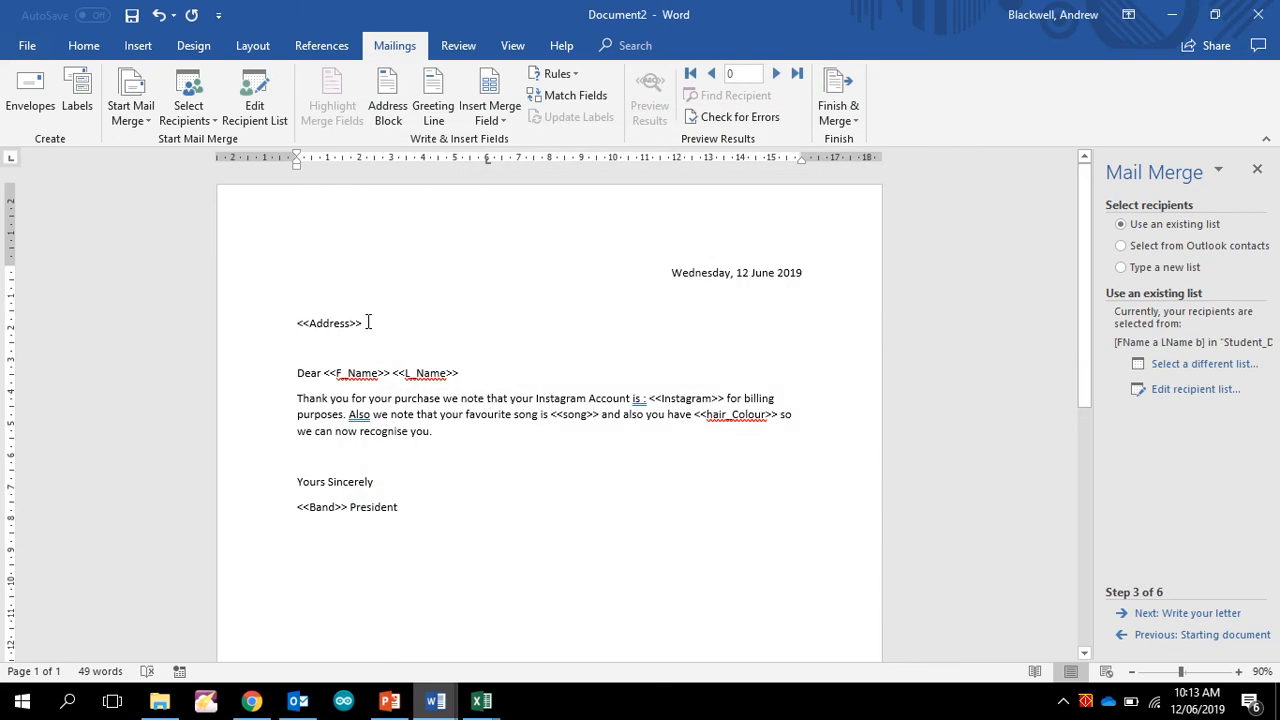
Step: Replace the <<Address>> placeholder above the greeting with the Home_Address merge field
left_click_drag(367, 322, 295, 322)
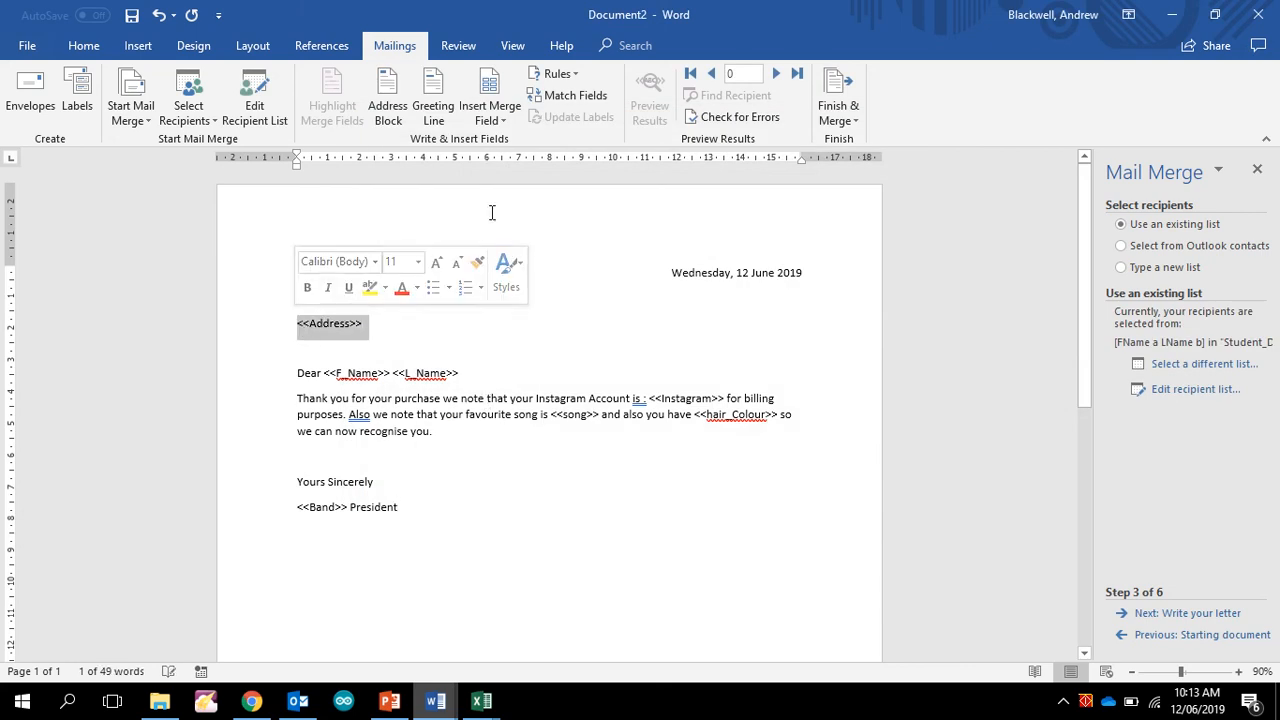
left_click(498, 122)
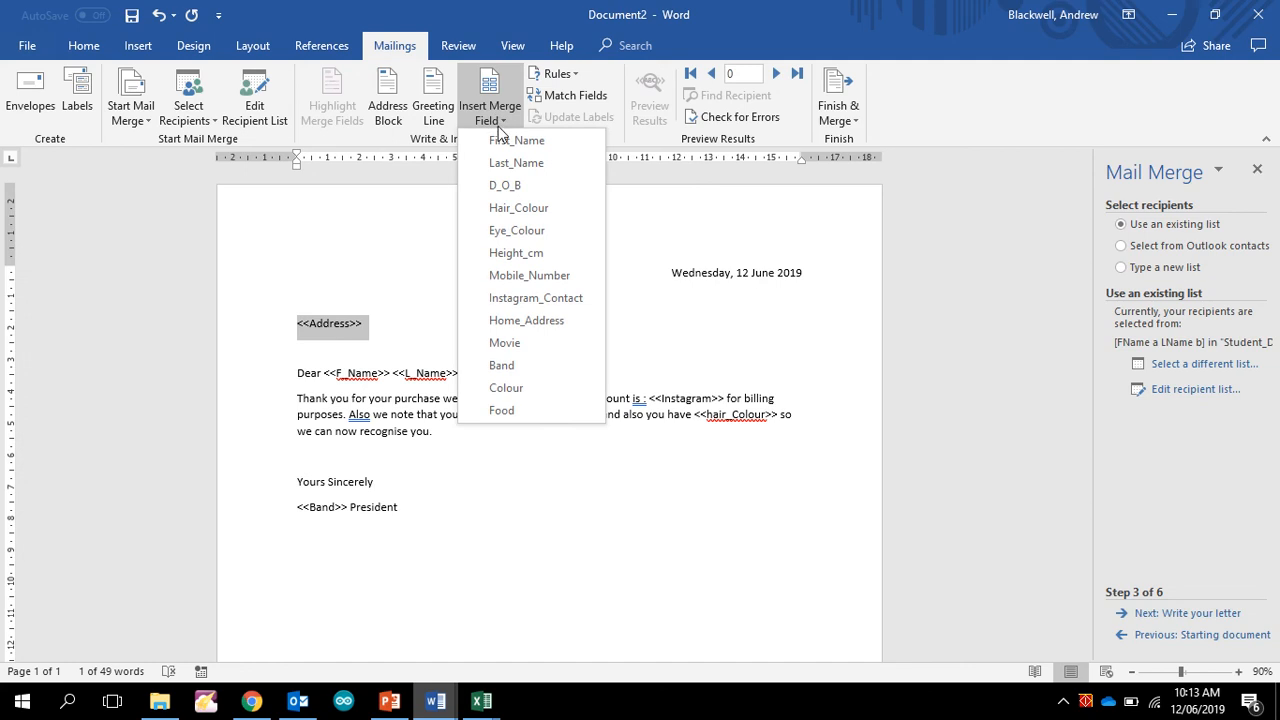
left_click(511, 321)
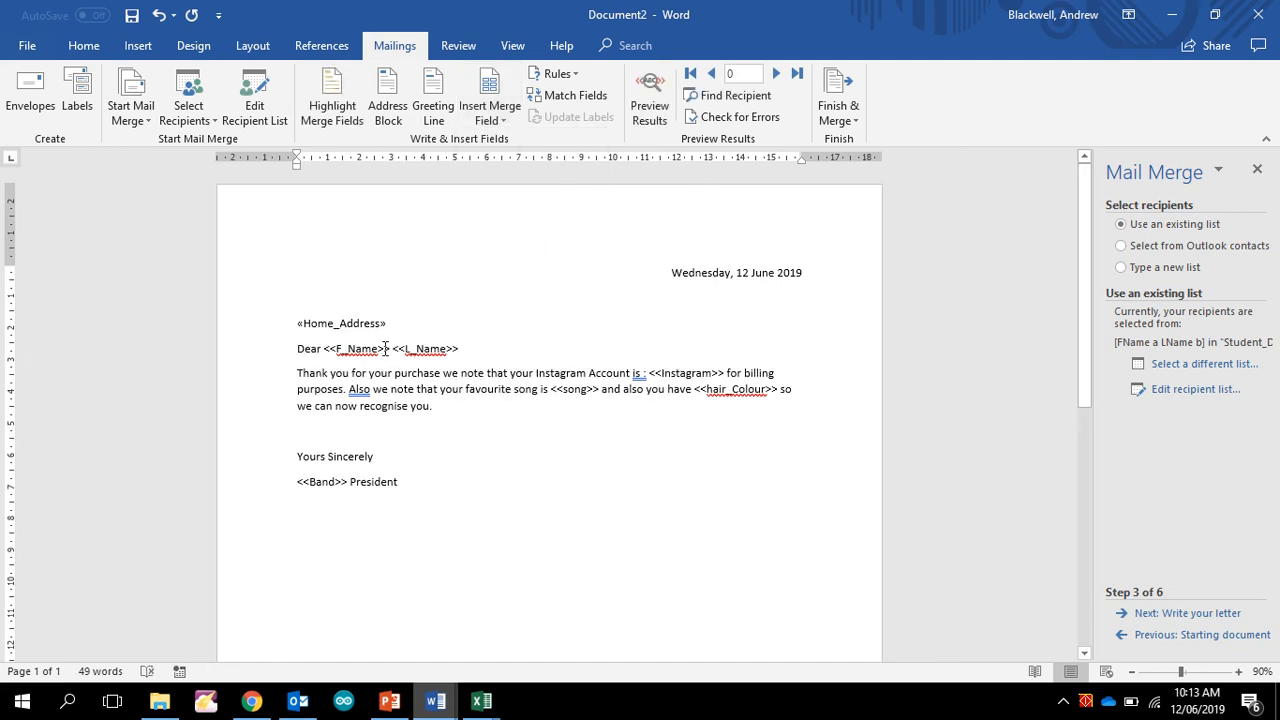
Step: Replace the two name placeholders in the greeting with the First_Name and Last_Name merge fields, separated by a space
left_click_drag(390, 349, 324, 349)
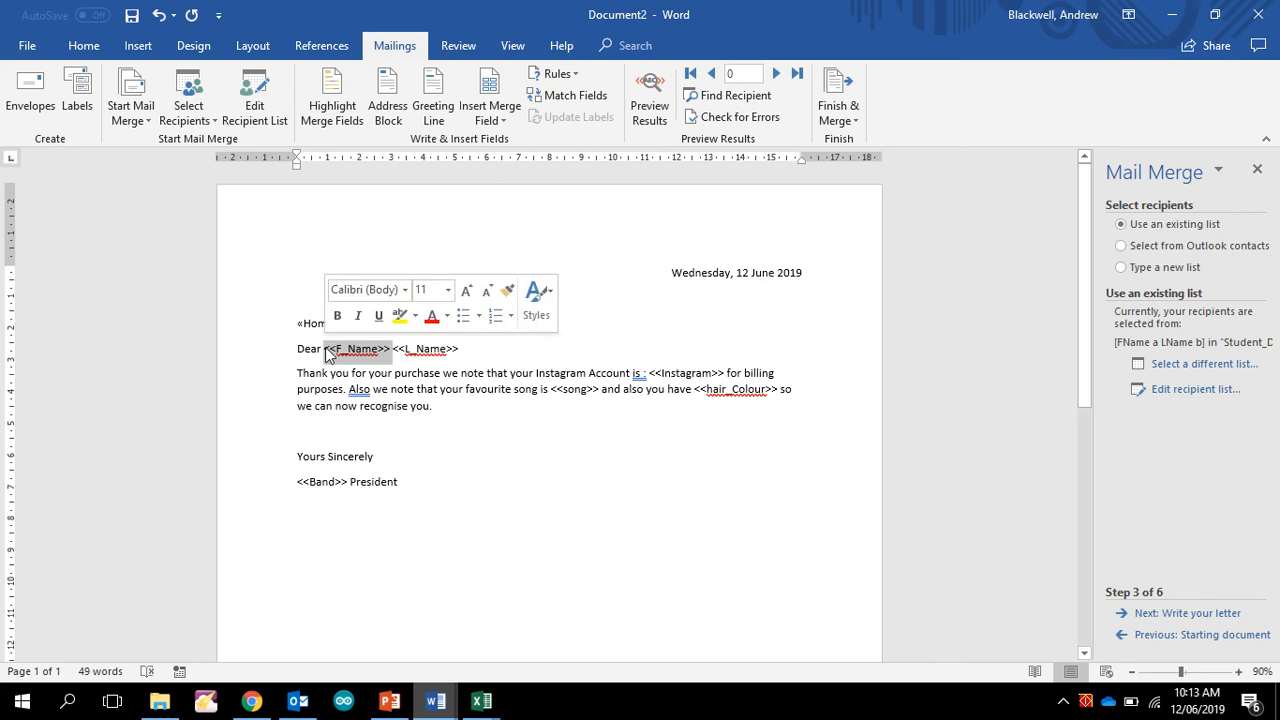
left_click(503, 115)
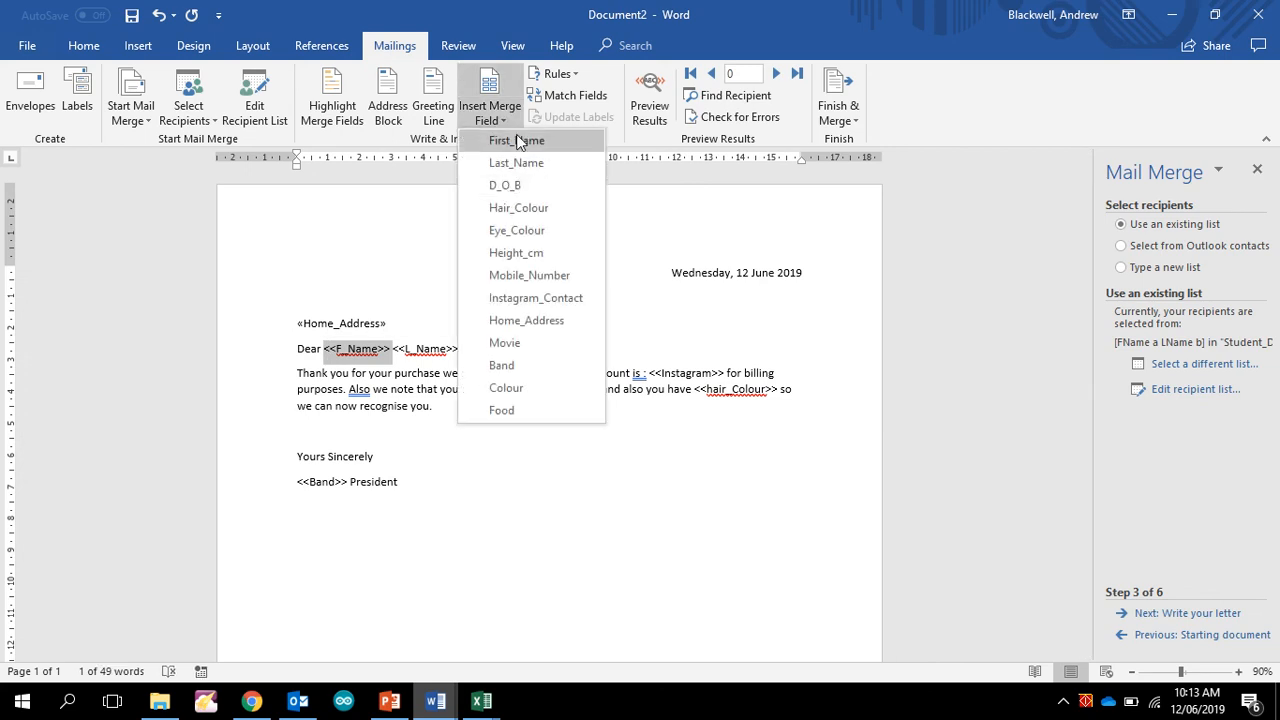
left_click(520, 137)
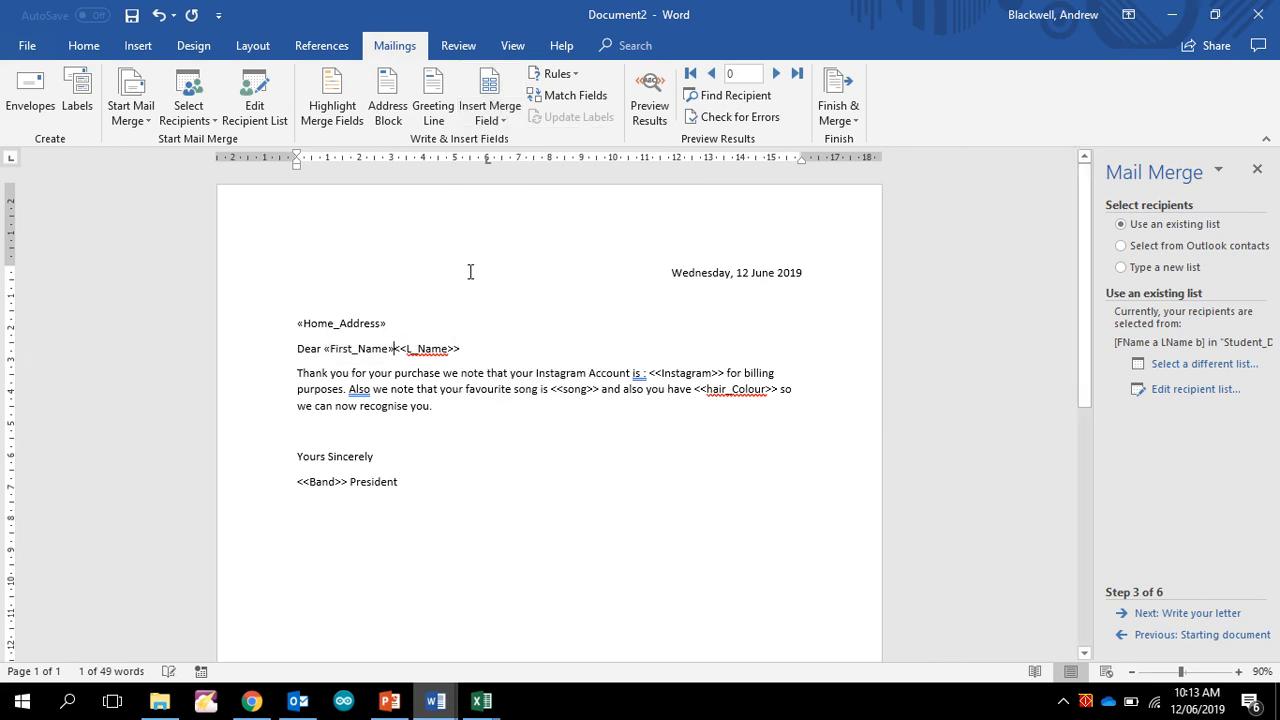
left_click(395, 349)
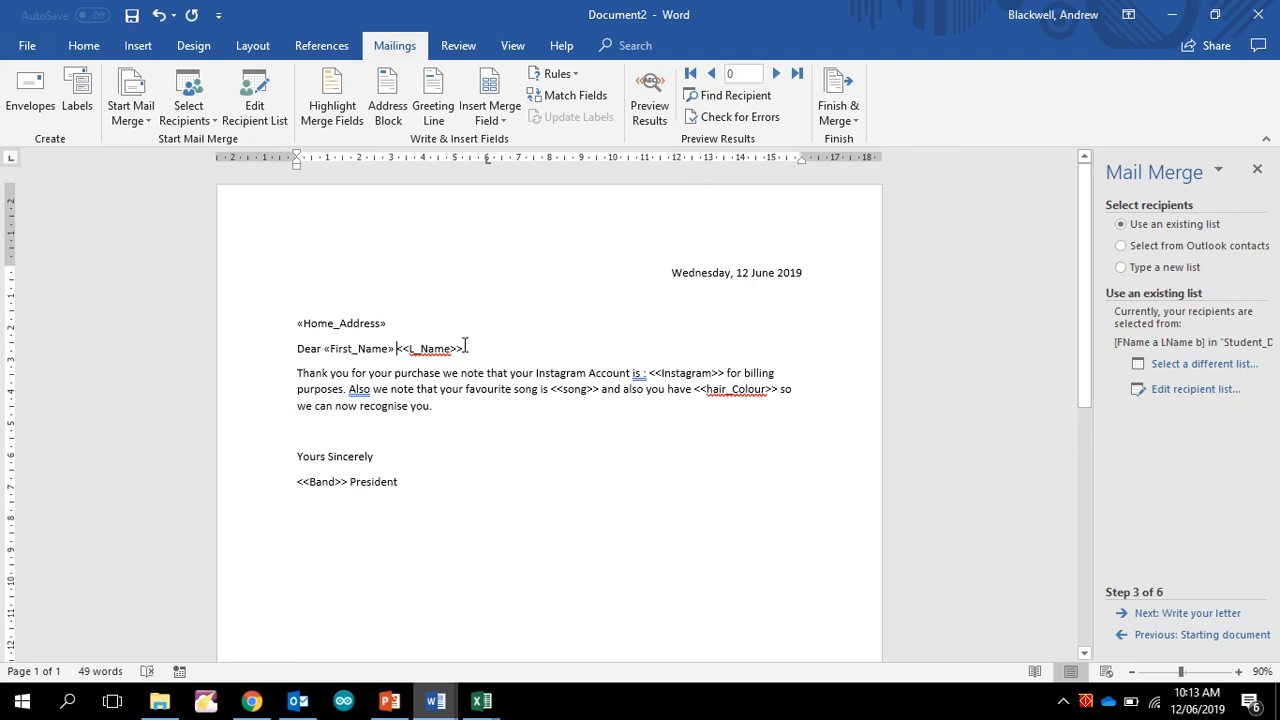
left_click_drag(463, 349, 399, 344)
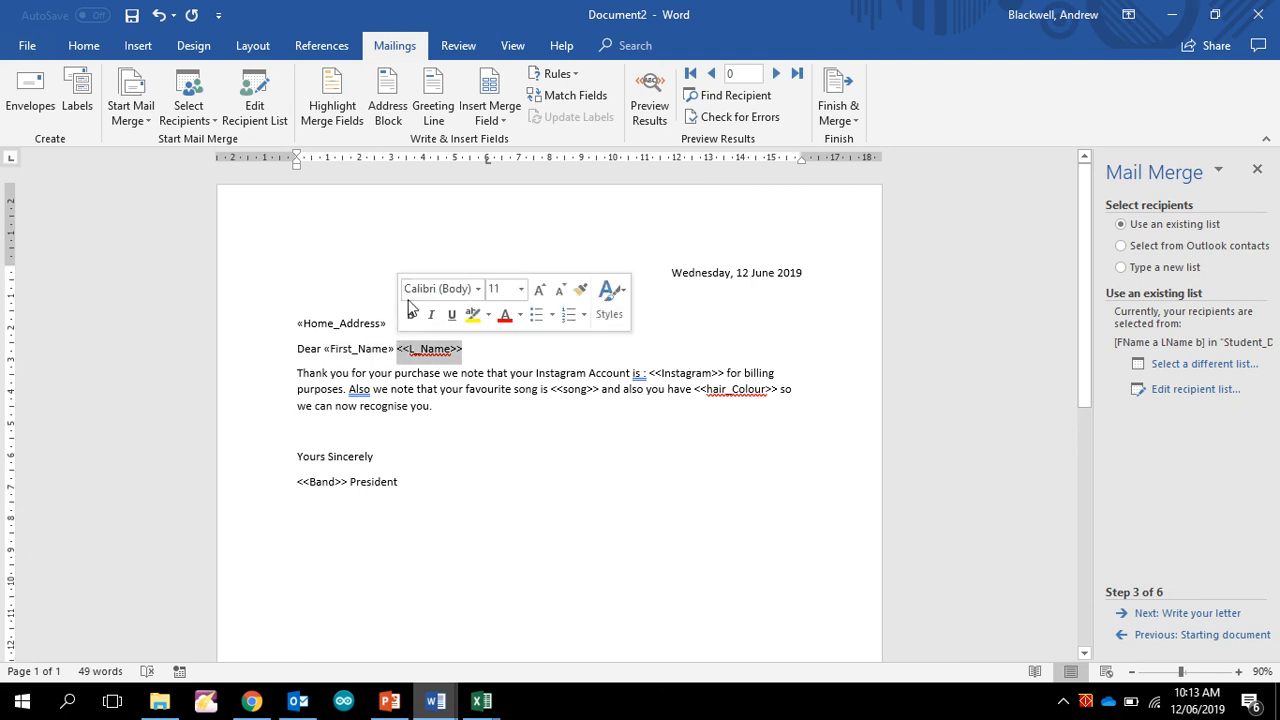
left_click(490, 113)
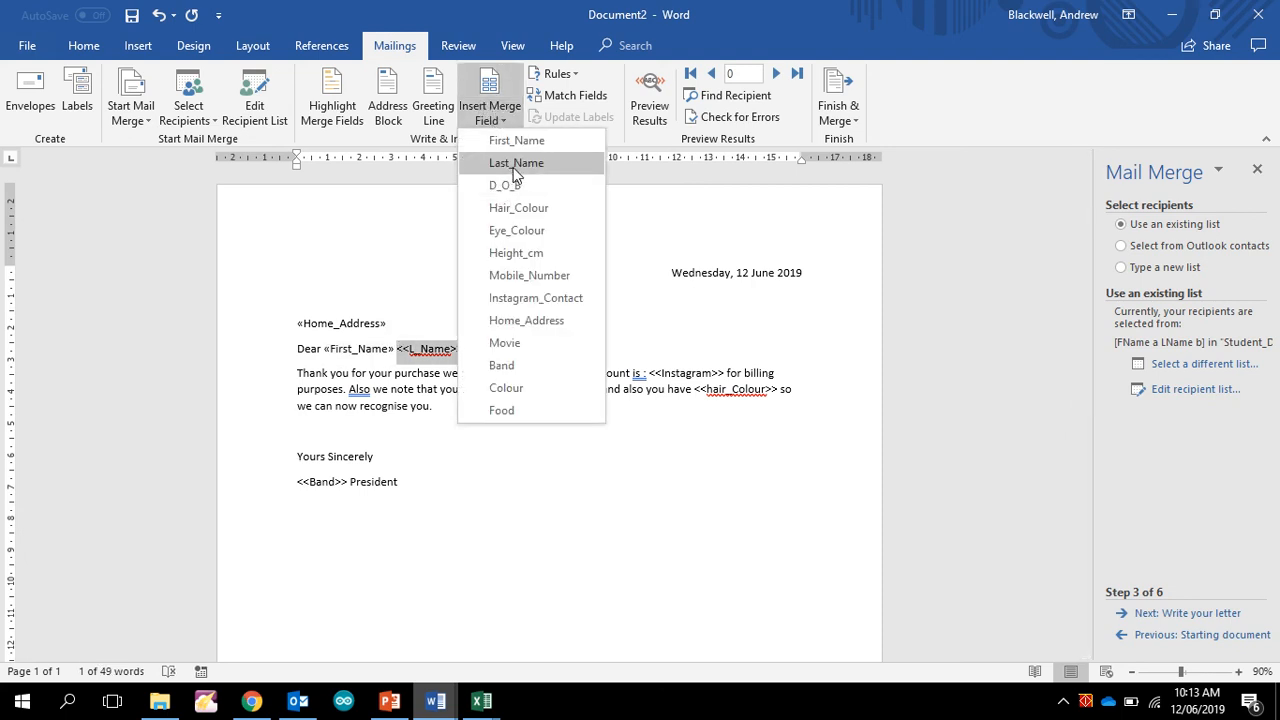
left_click(510, 163)
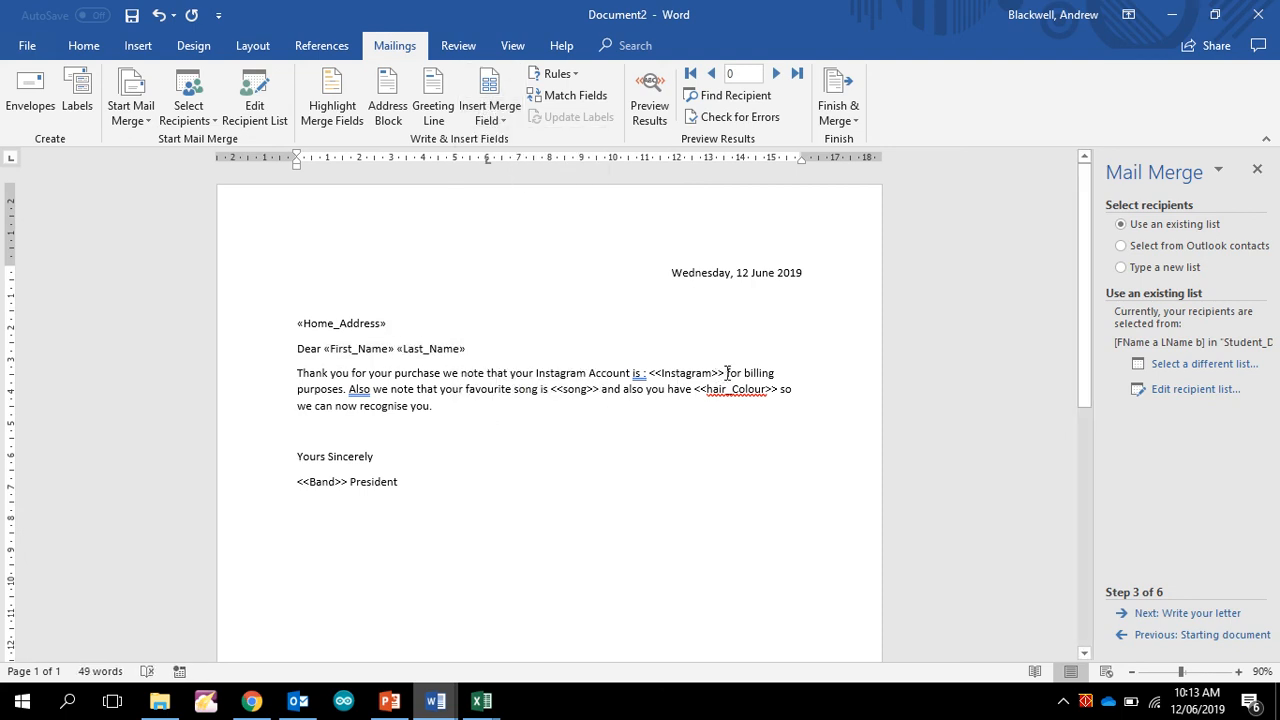
Step: Replace the <<Instagram>> placeholder with the Instagram_Contact merge field and the <<song>> placeholder with the Movie merge field
left_click_drag(726, 373, 648, 373)
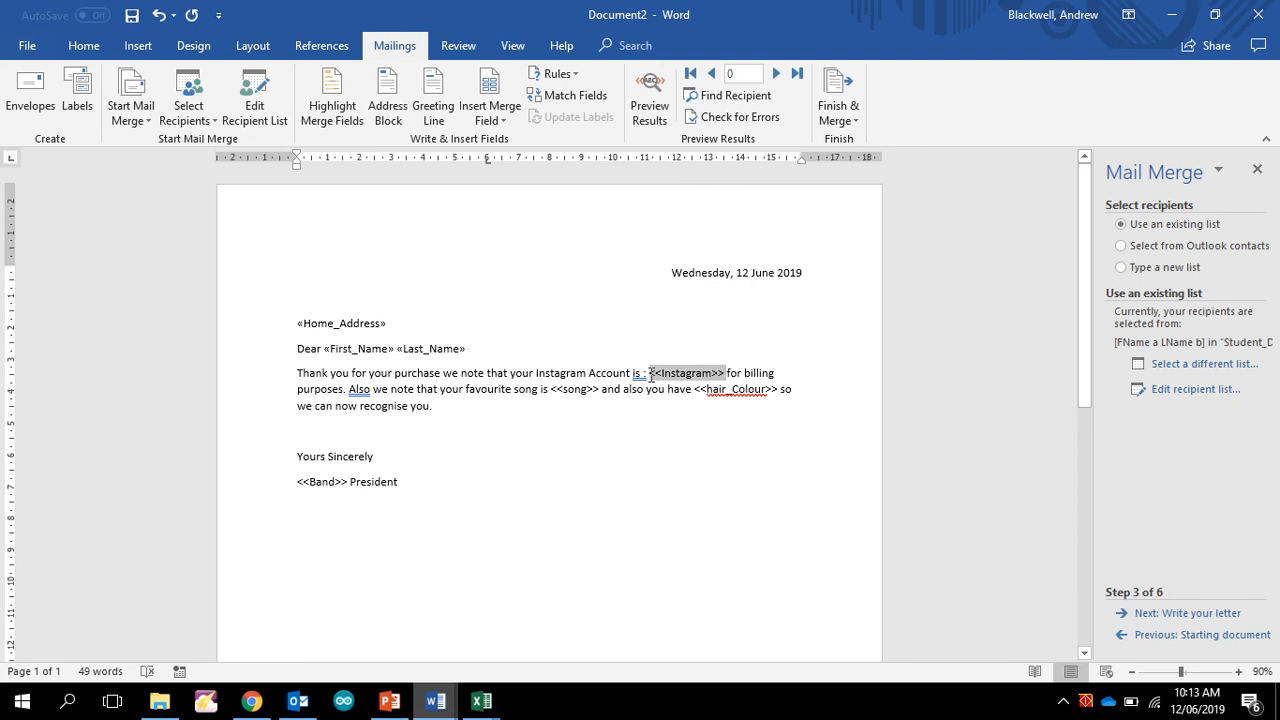
left_click(491, 113)
left_click(521, 298)
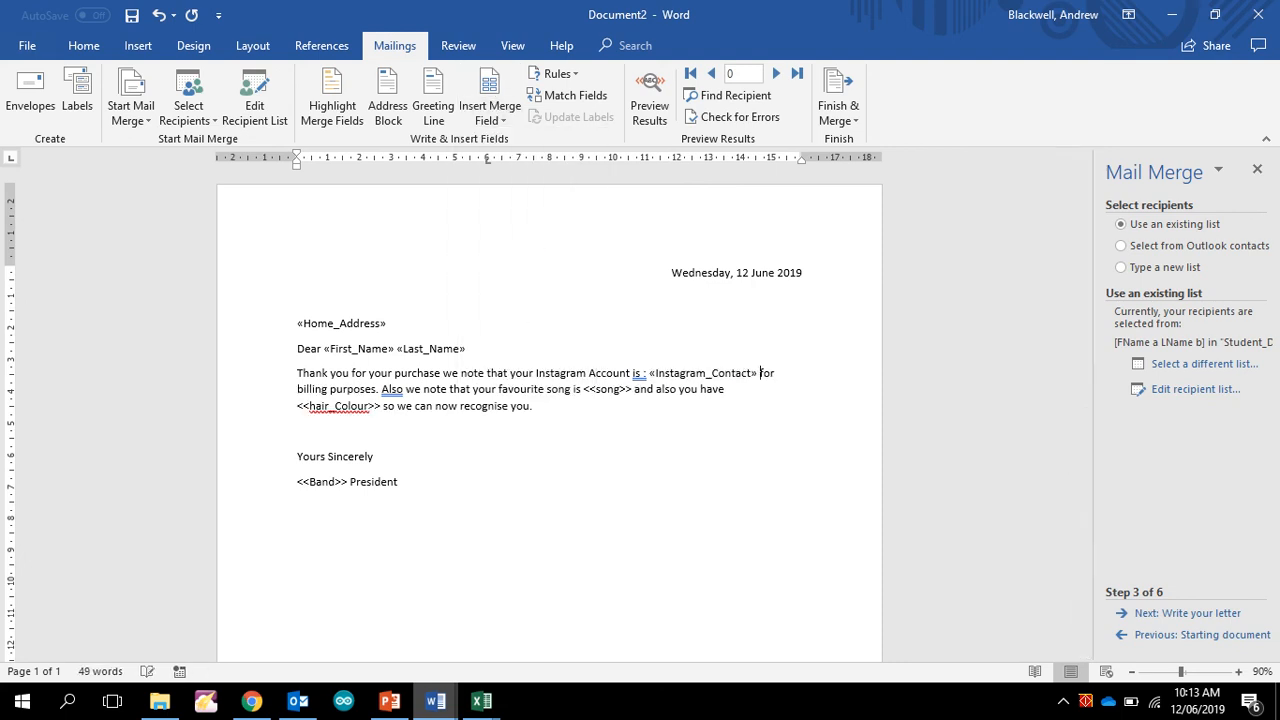
left_click_drag(632, 389, 583, 389)
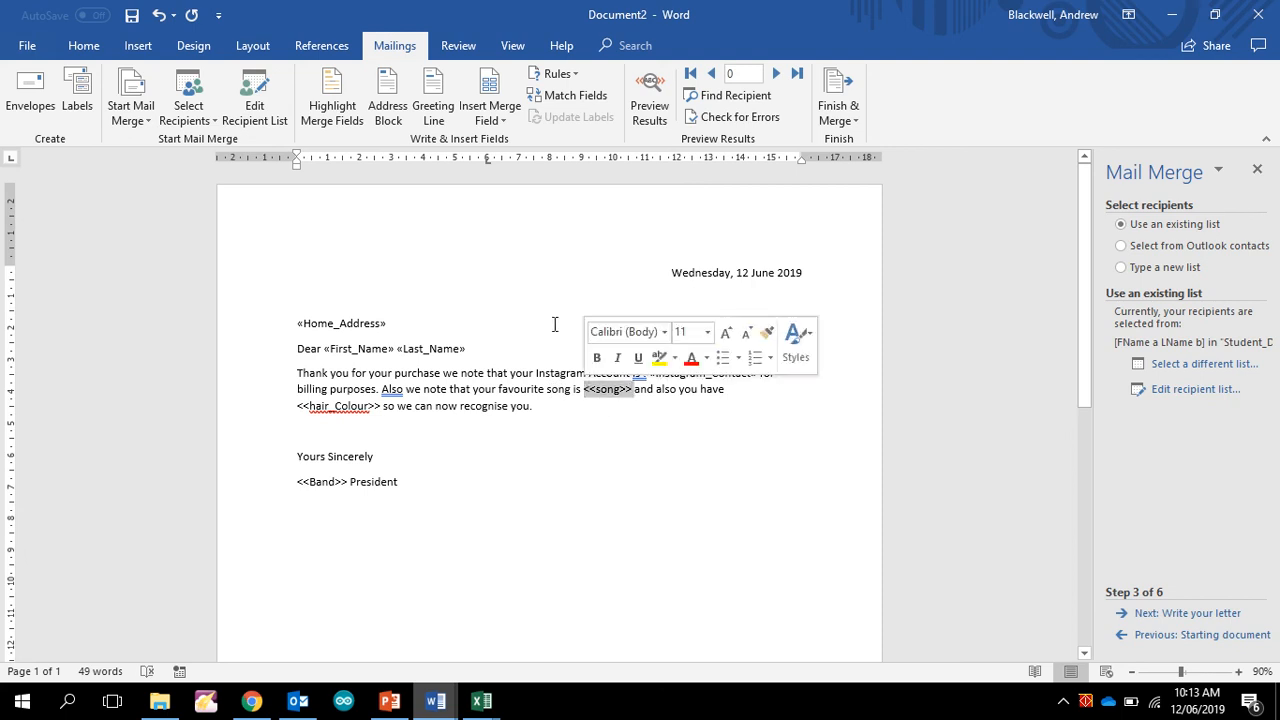
left_click(490, 118)
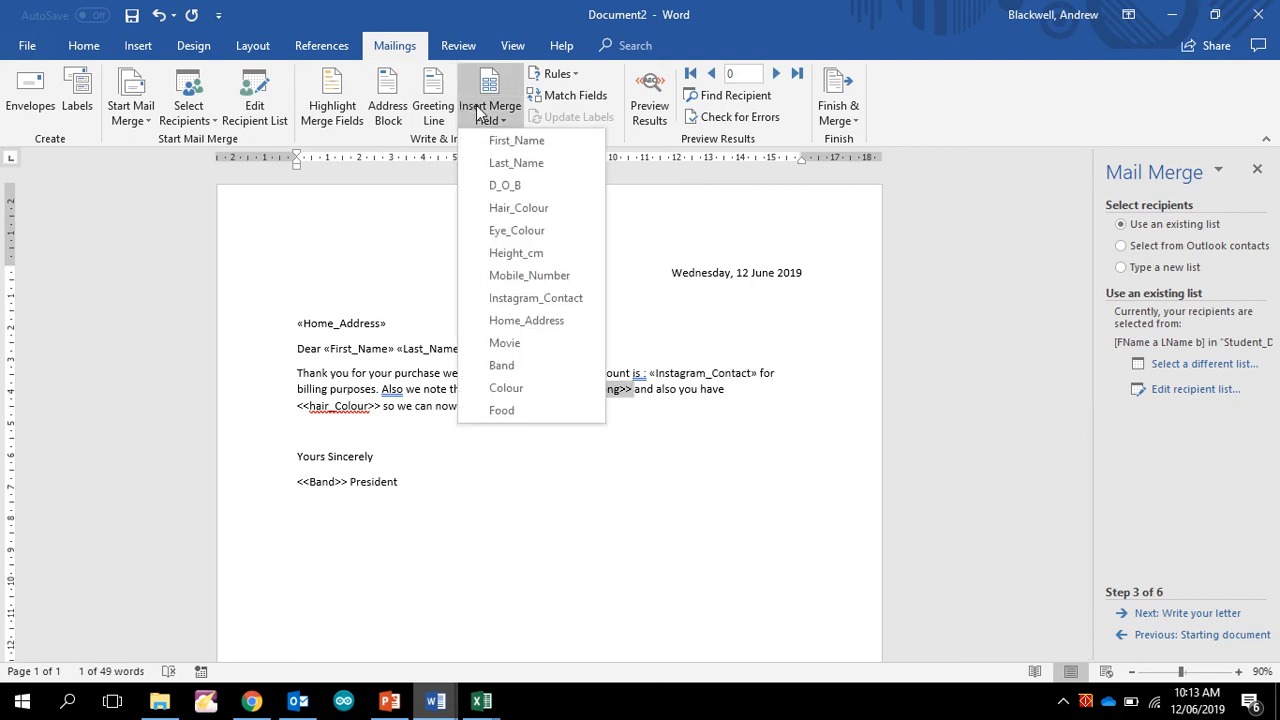
left_click(521, 343)
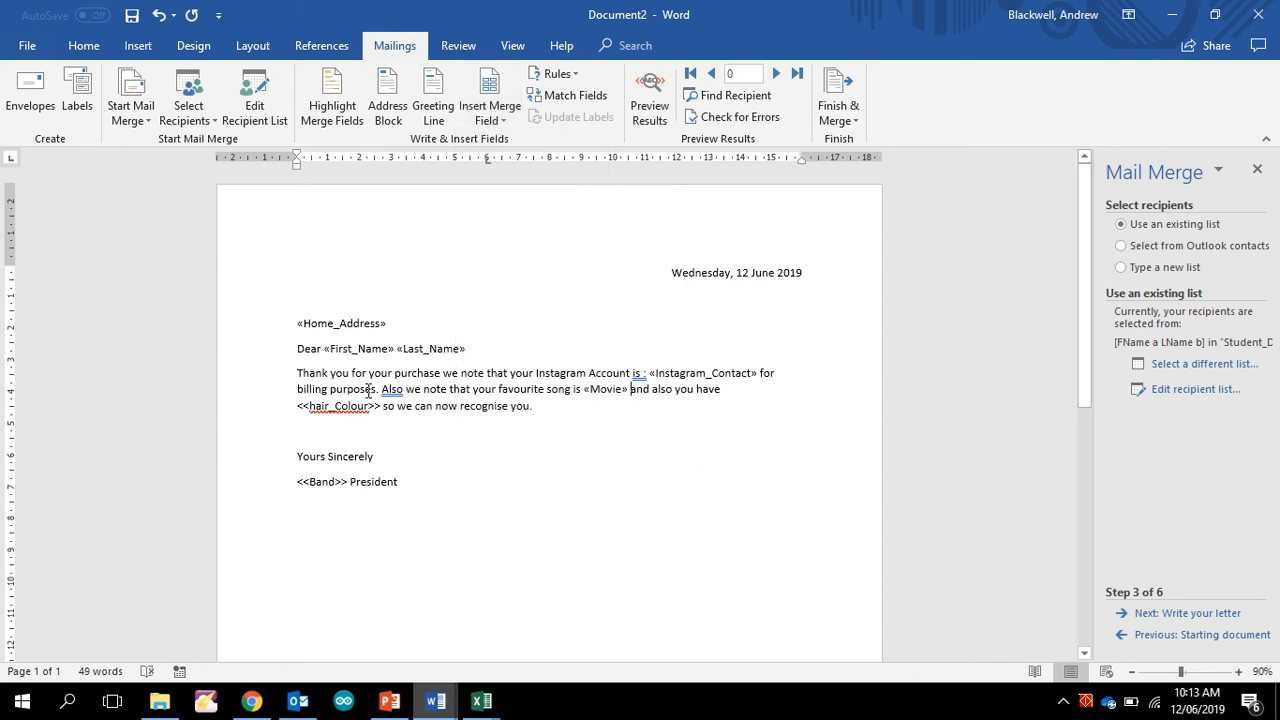
Step: Replace the <<hair_Colour>> placeholder with the Hair_Colour merge field and <<Band>> in the signature line with the Band merge field
left_click_drag(382, 406, 292, 413)
left_click(490, 112)
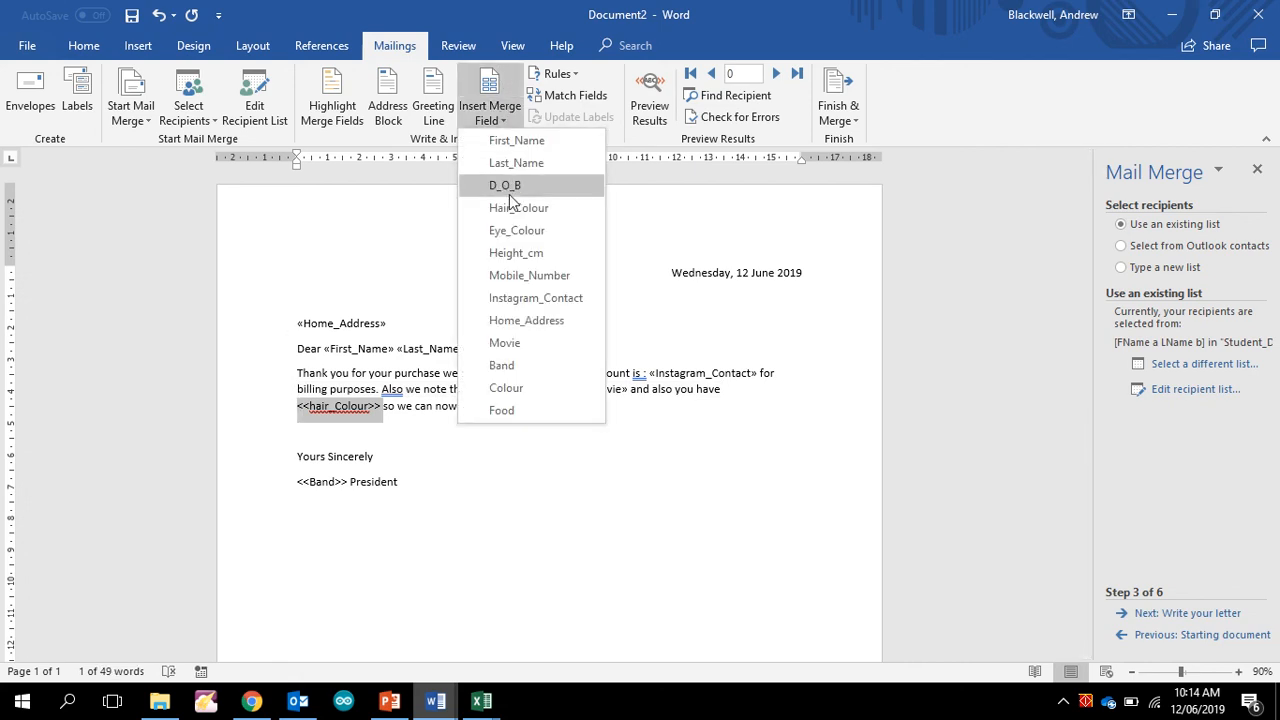
left_click(511, 210)
left_click(411, 503)
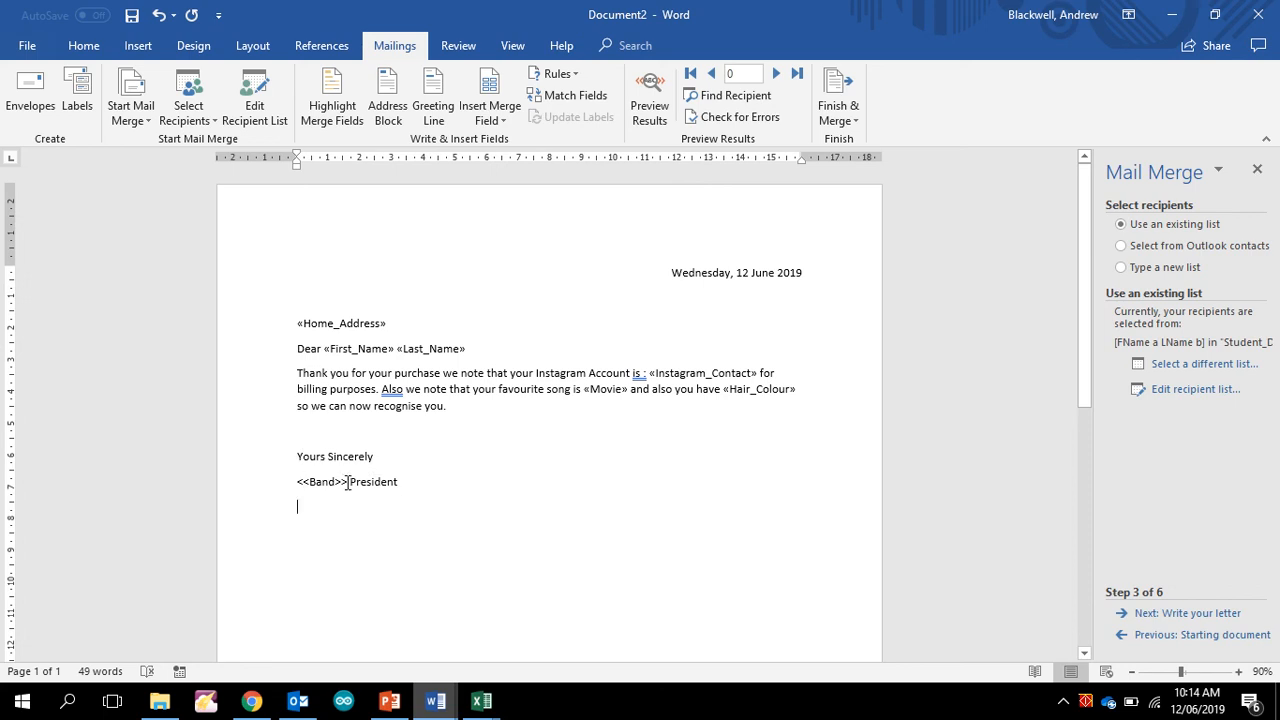
left_click_drag(347, 483, 296, 481)
left_click(490, 110)
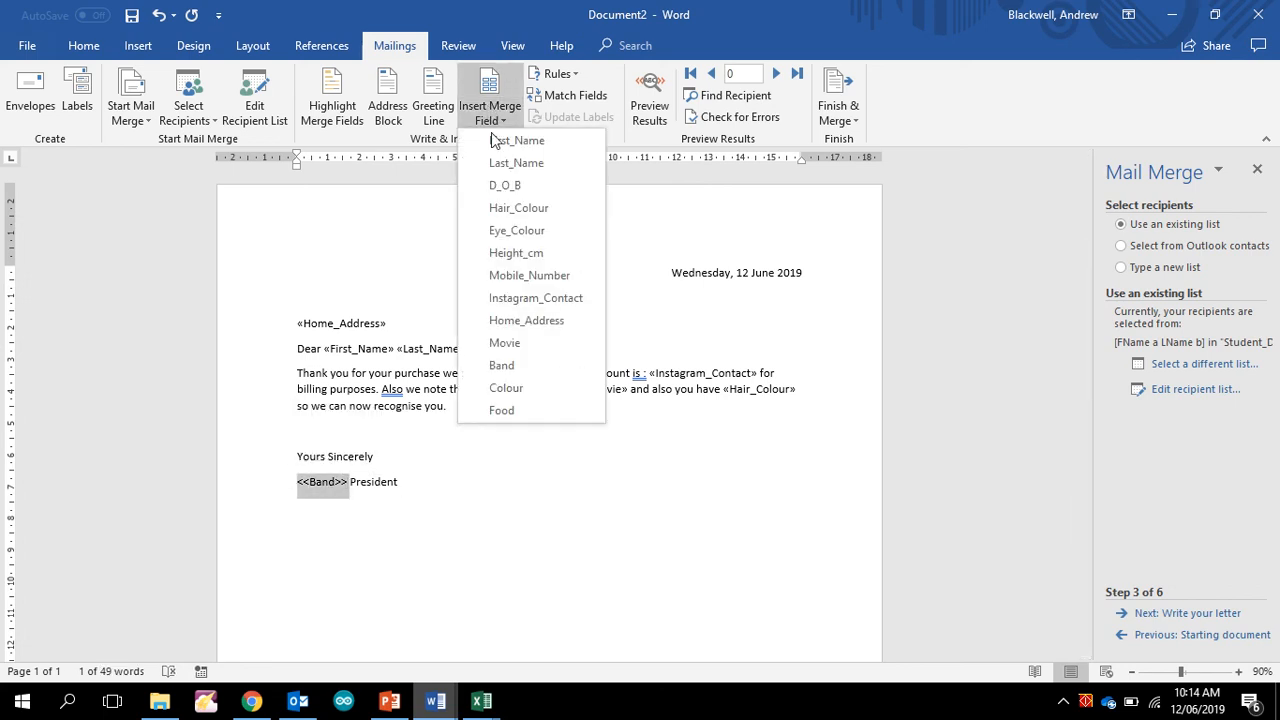
left_click(501, 365)
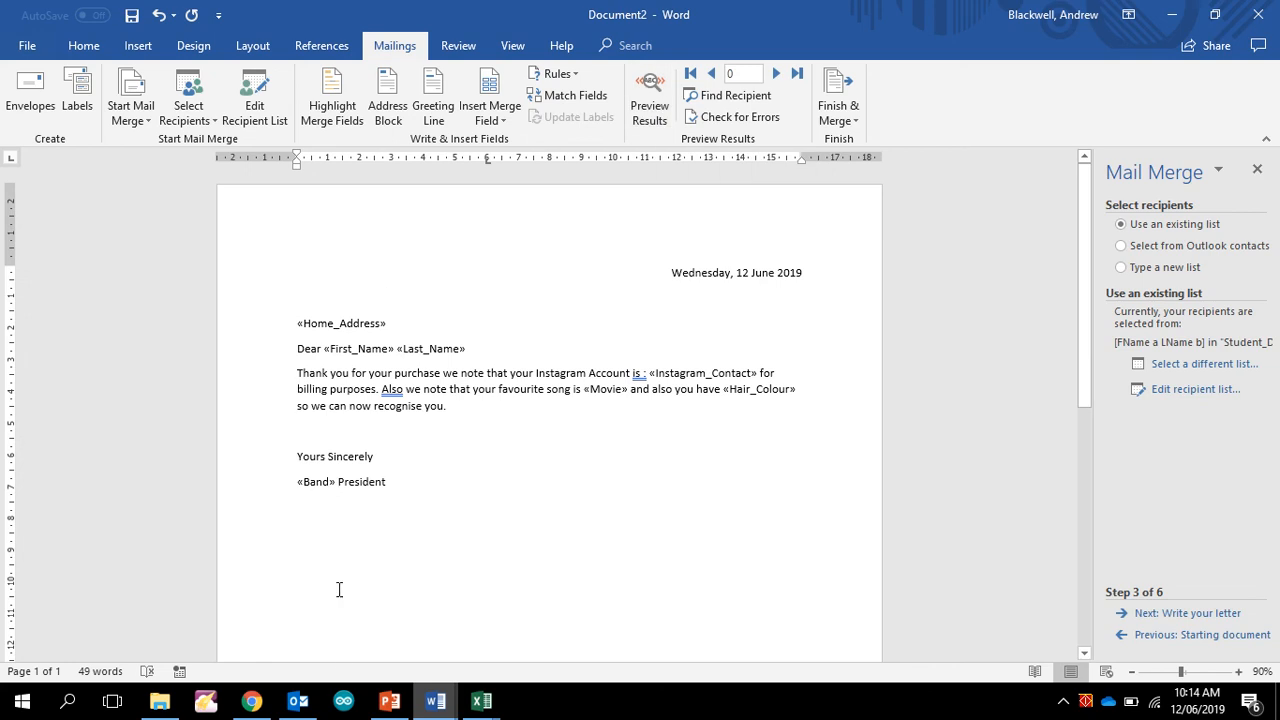
left_click(337, 482)
Step: Preview the letter with merged results and return to the merge field view
left_click(642, 105)
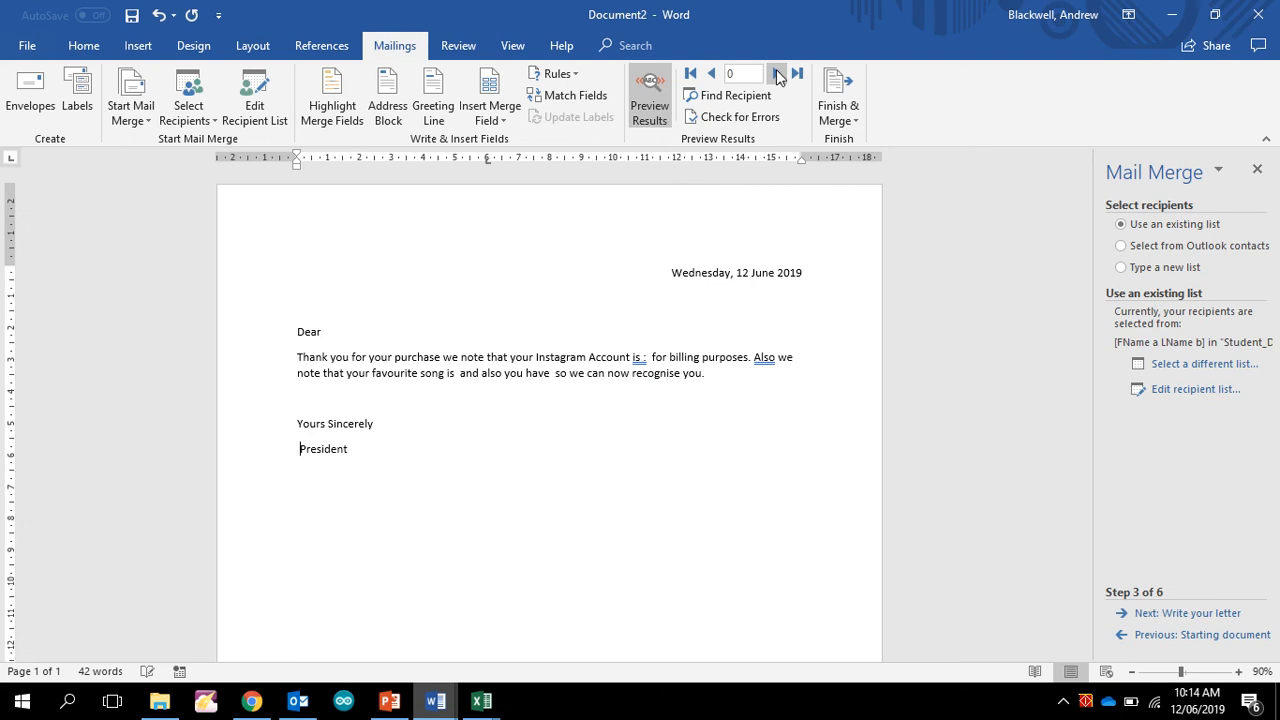
left_click(649, 100)
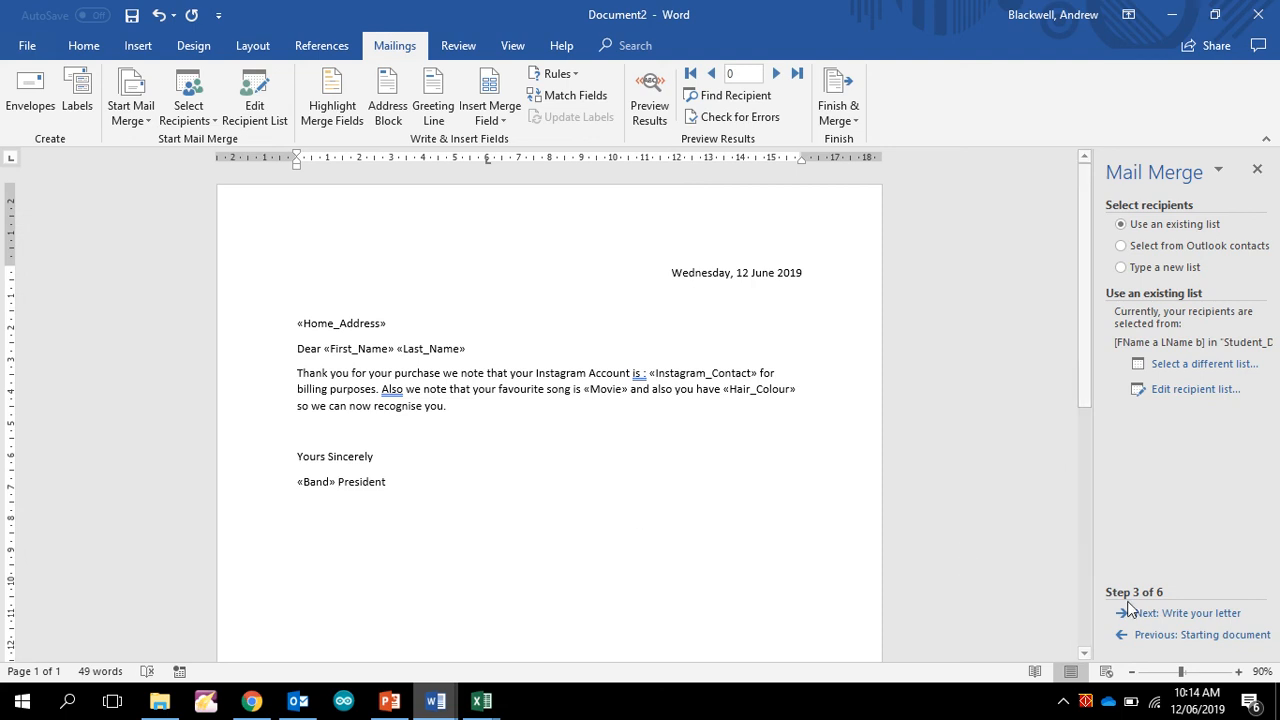
Step: Advance the mail merge wizard past writing and previewing the letter to its final Complete the merge stage
left_click(1166, 614)
left_click(1170, 615)
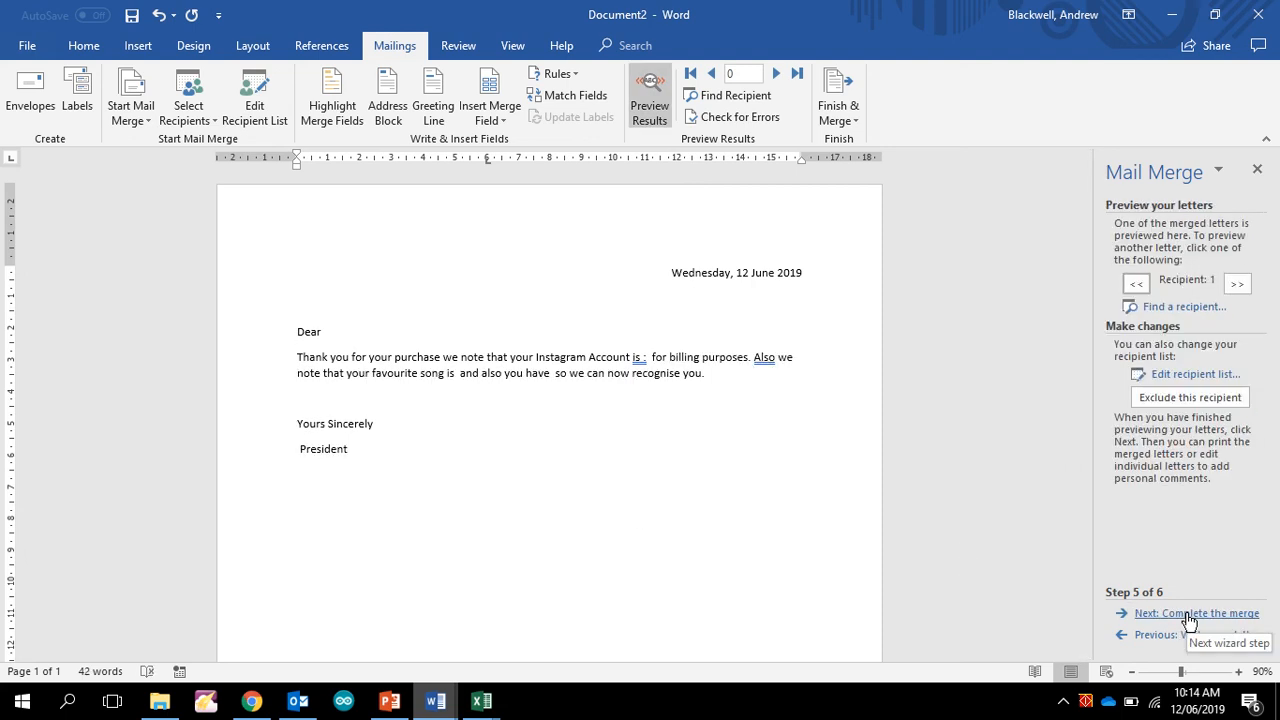
left_click(1189, 616)
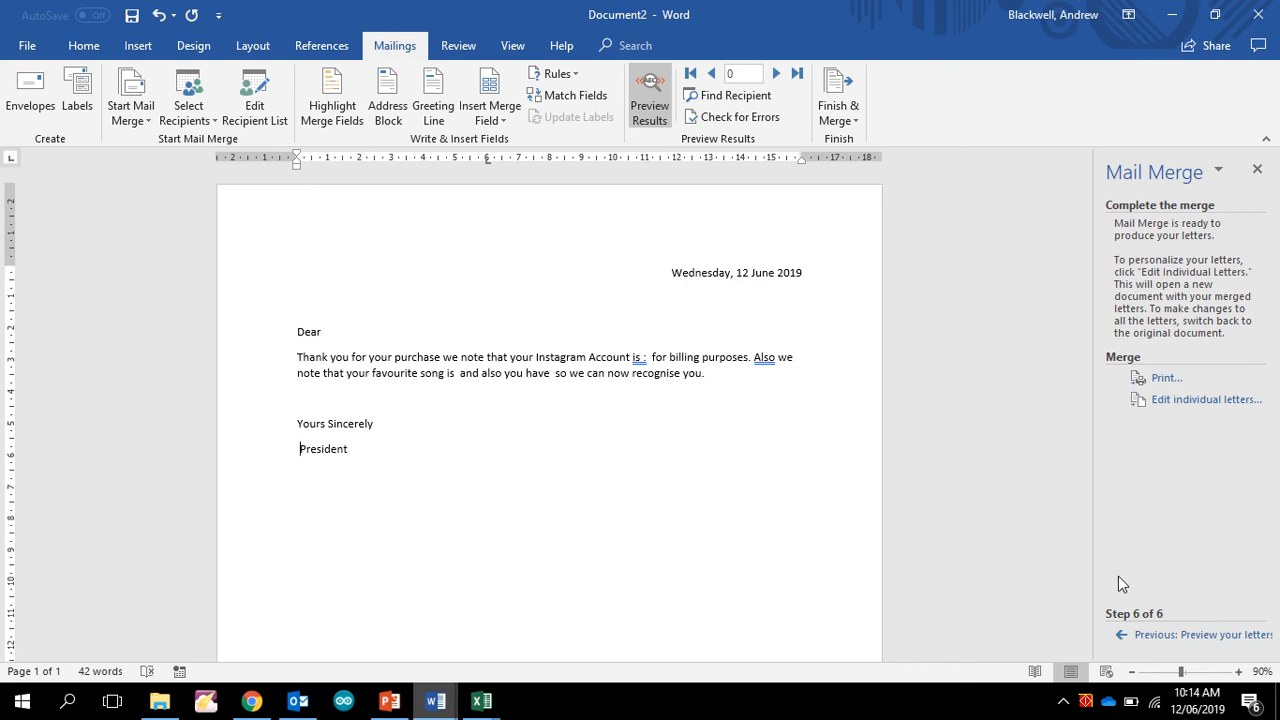